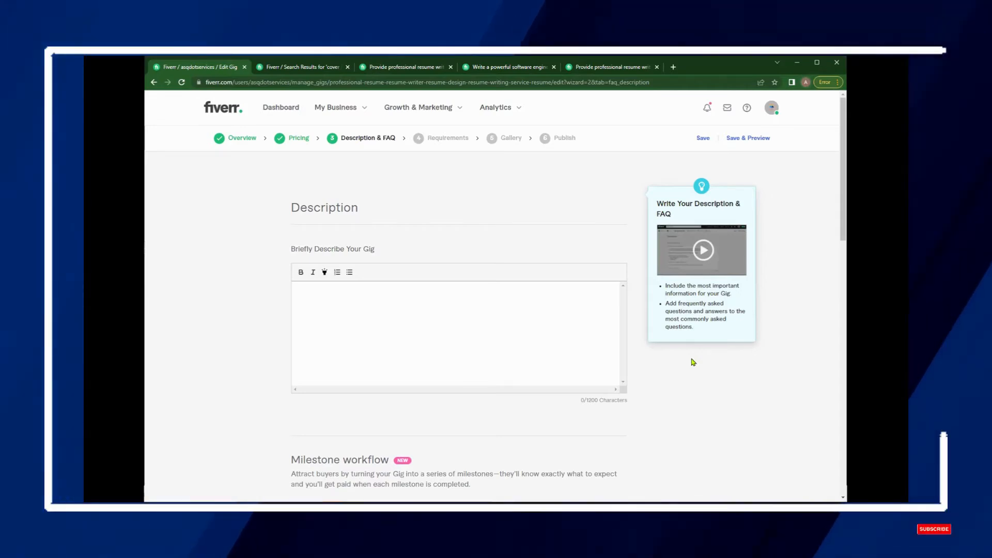
Step: Examine the description and package options of the competing professional resume writing and cover letter gig
left_click(334, 296)
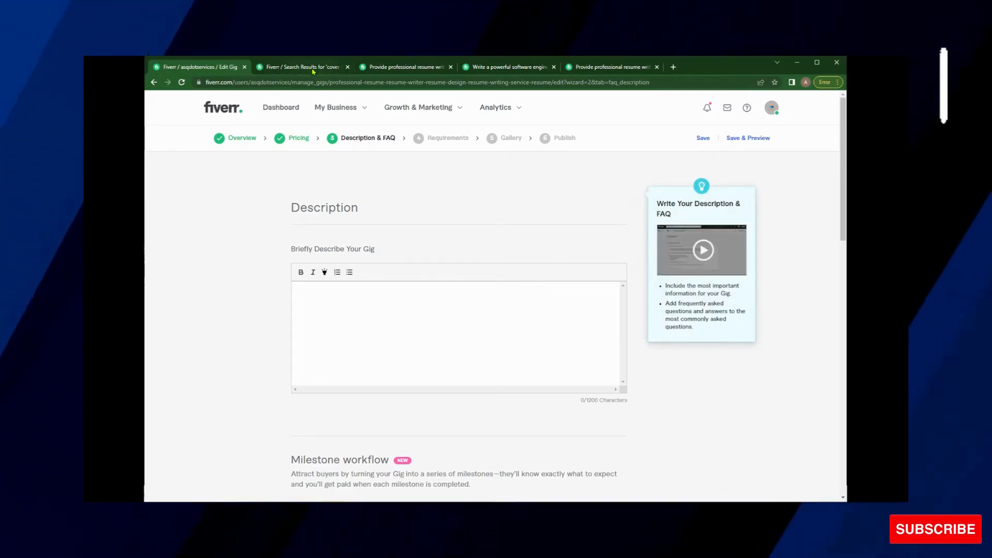
left_click(313, 70)
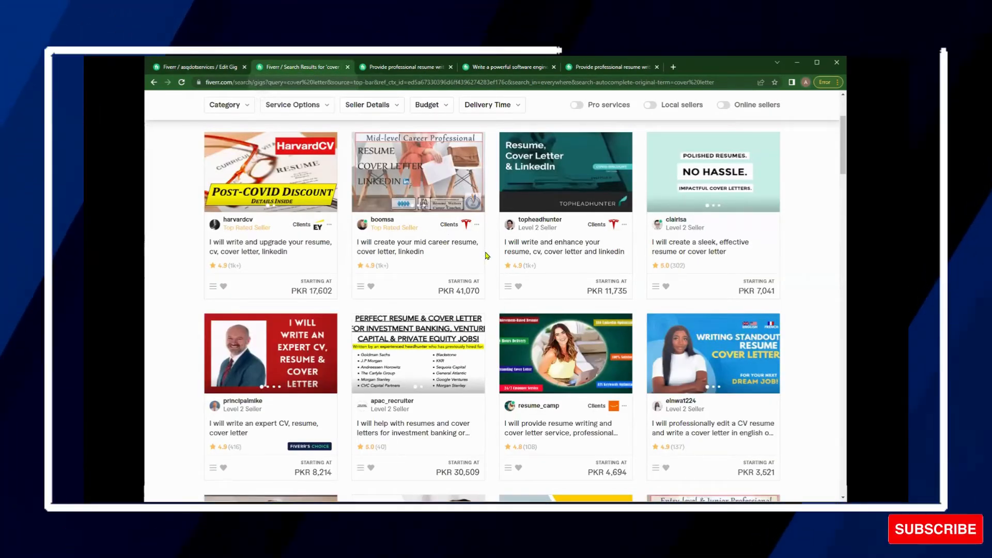
key("ctrl+Tab")
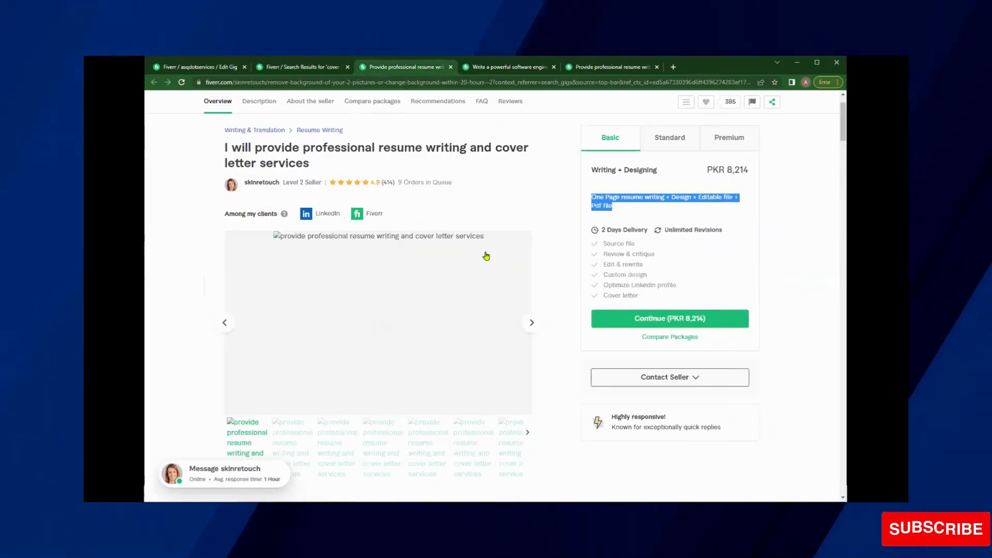
scroll(486, 256, "down", 10)
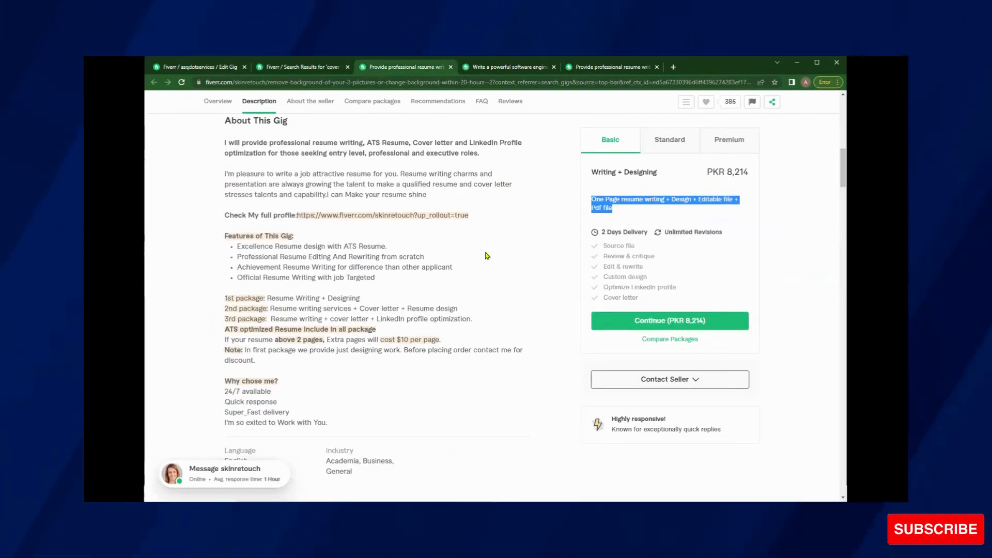
scroll(534, 250, "up", 2)
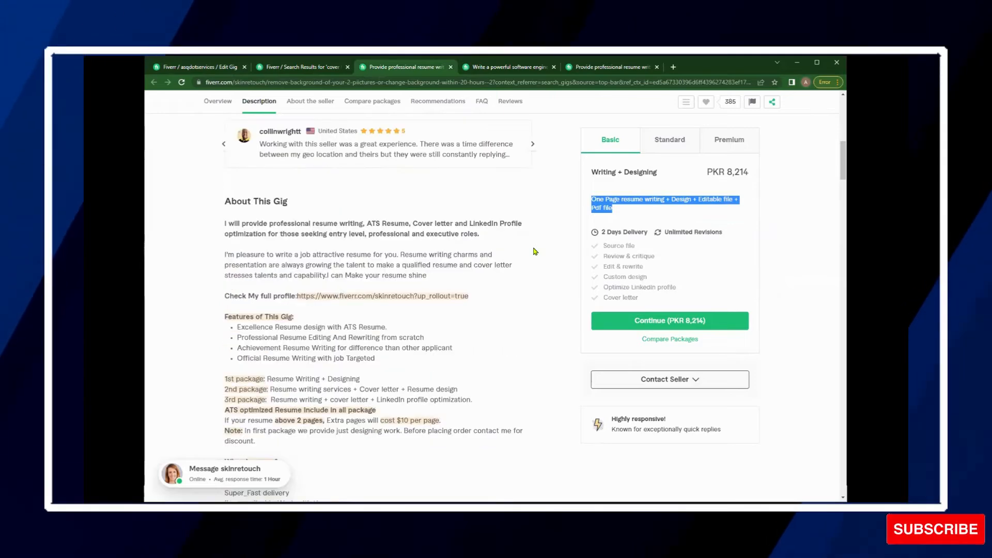
left_click(728, 145)
scroll(595, 140, "down", 1)
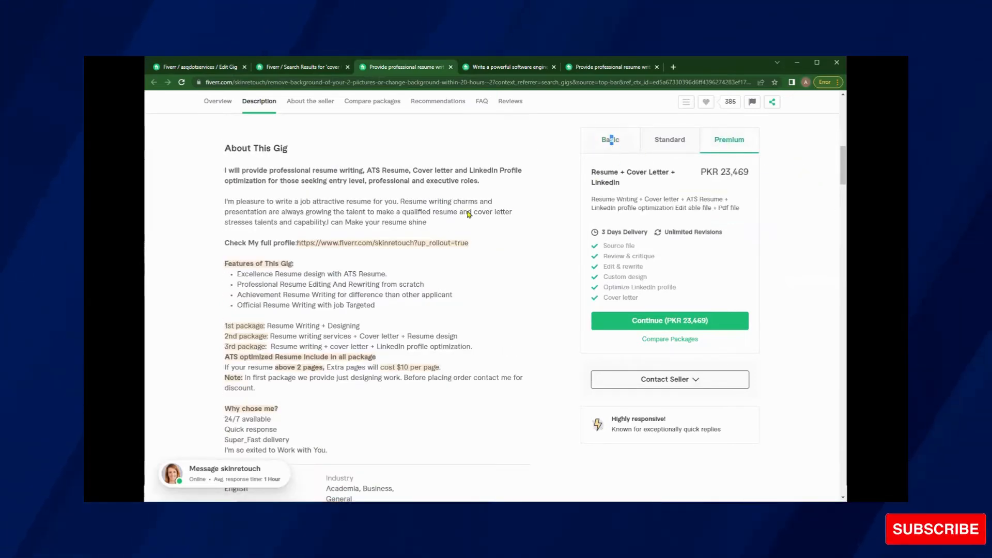
scroll(336, 191, "down", 1)
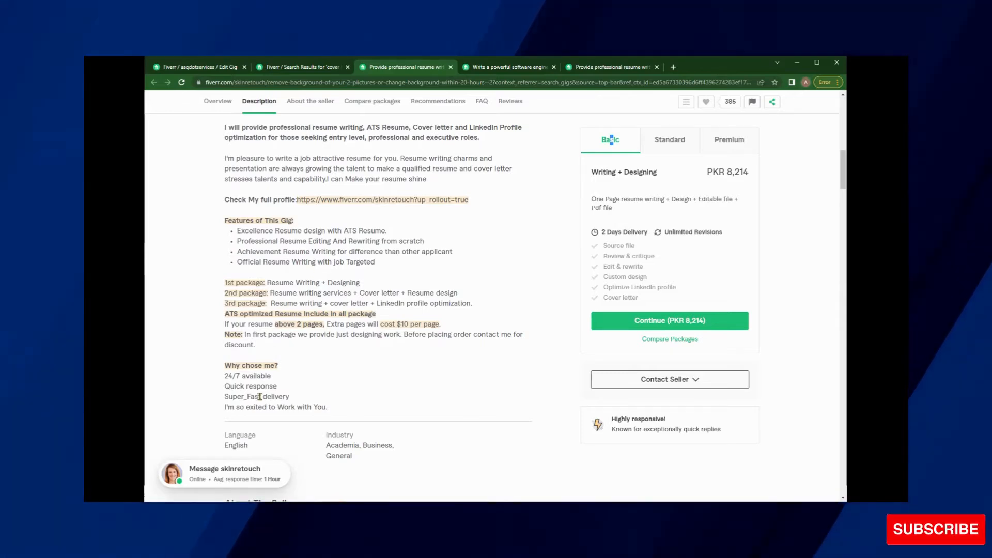
scroll(353, 237, "down", 3)
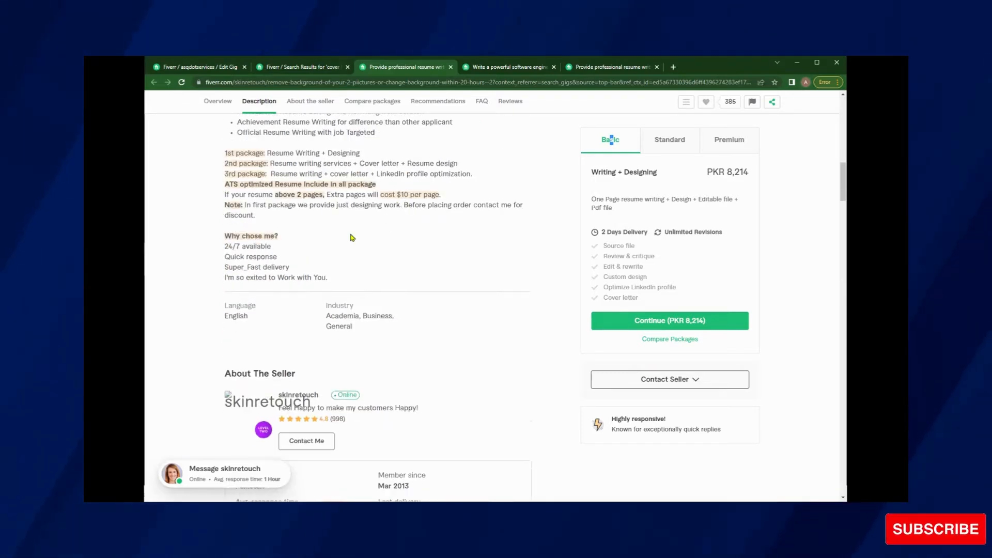
Step: Copy the competing gig's full About This Gig text into the description of the gig being edited
left_click_drag(331, 275, 218, 229)
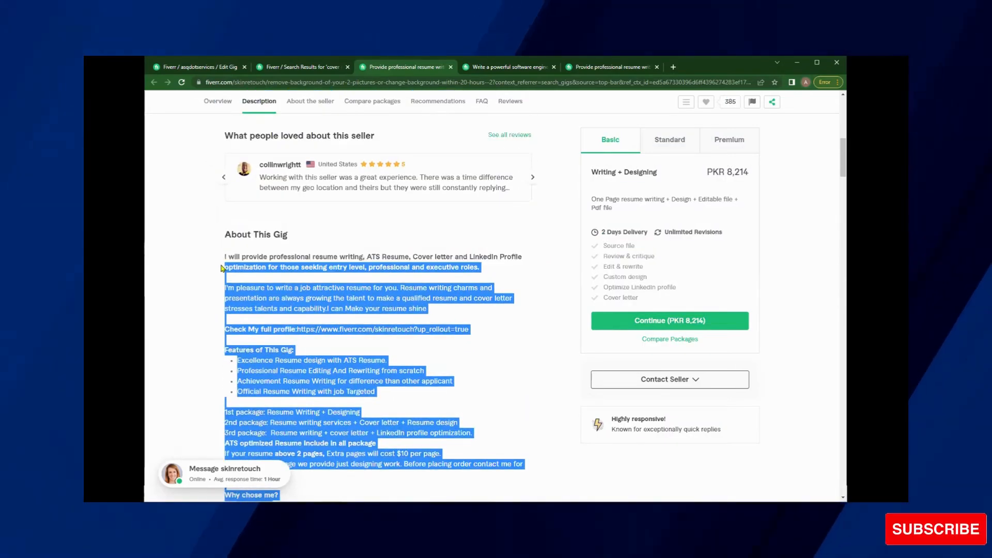
left_click_drag(221, 269, 222, 258)
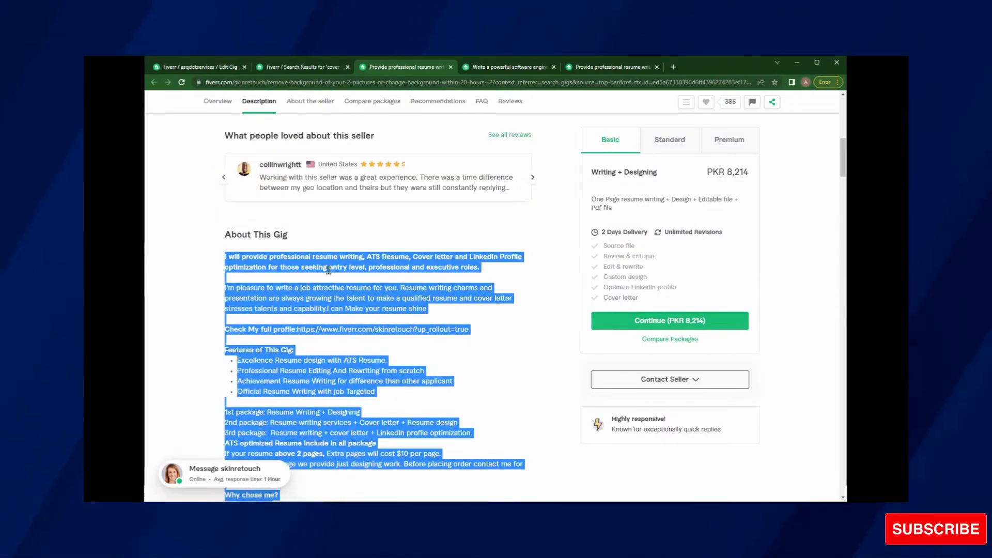
left_click(356, 270)
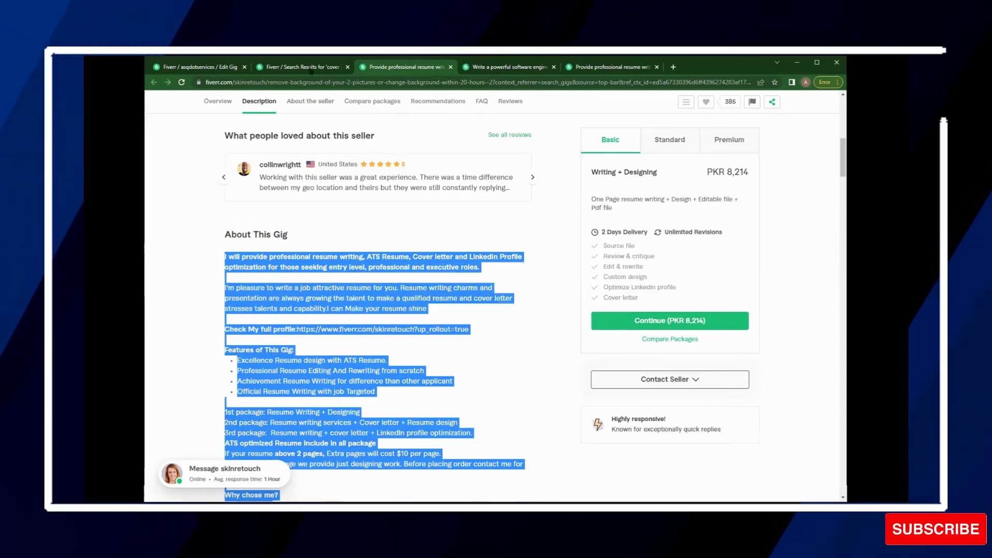
key("ctrl+shift+Tab")
key("ctrl+shift+Tab")
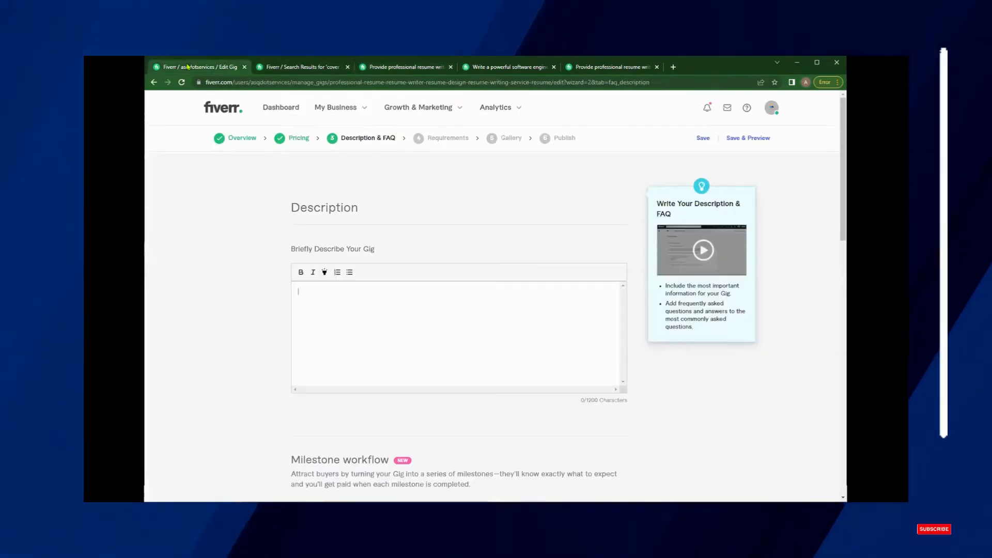
right_click(307, 304)
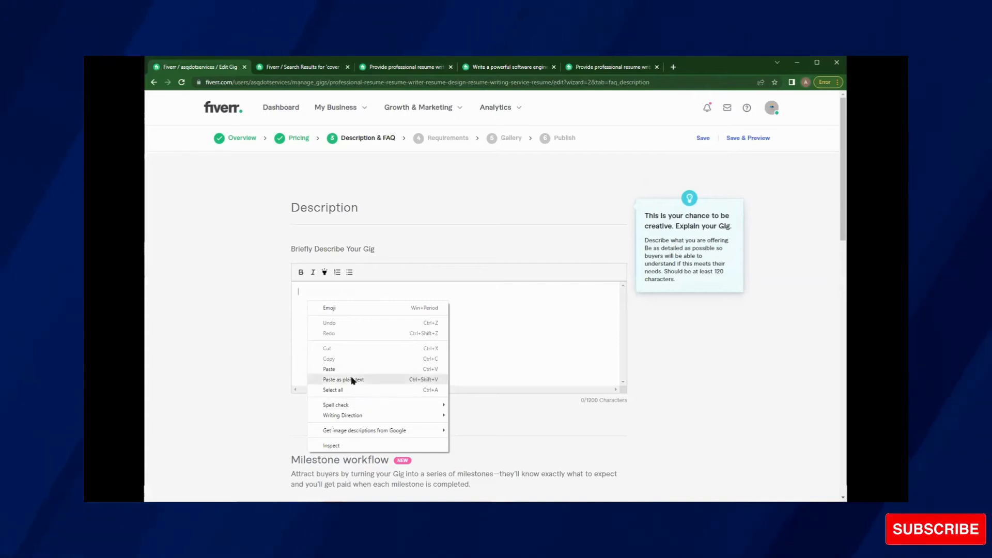
left_click(356, 370)
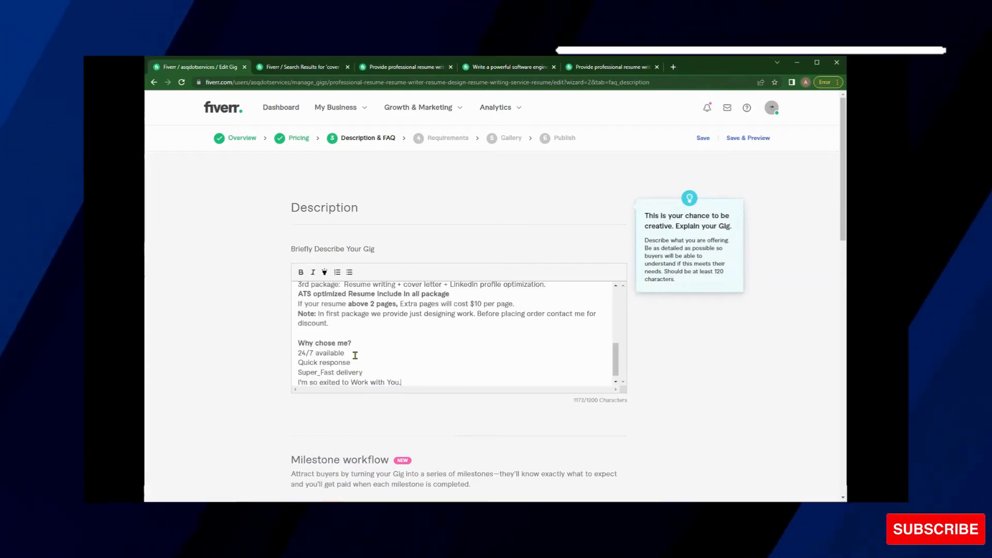
Step: Delete the "Check My full profile" line and its link from the gig description
scroll(355, 356, "up", 5)
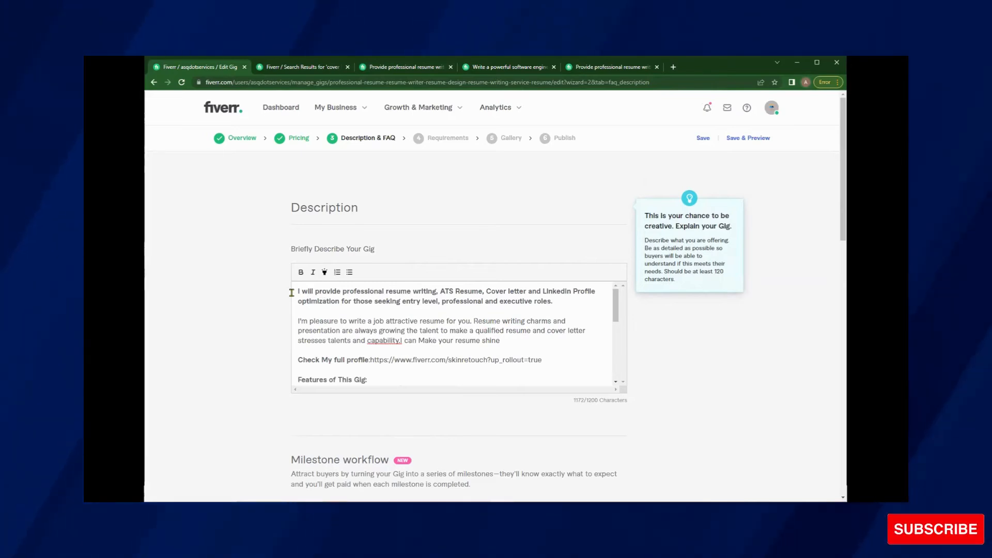
left_click_drag(298, 291, 332, 357)
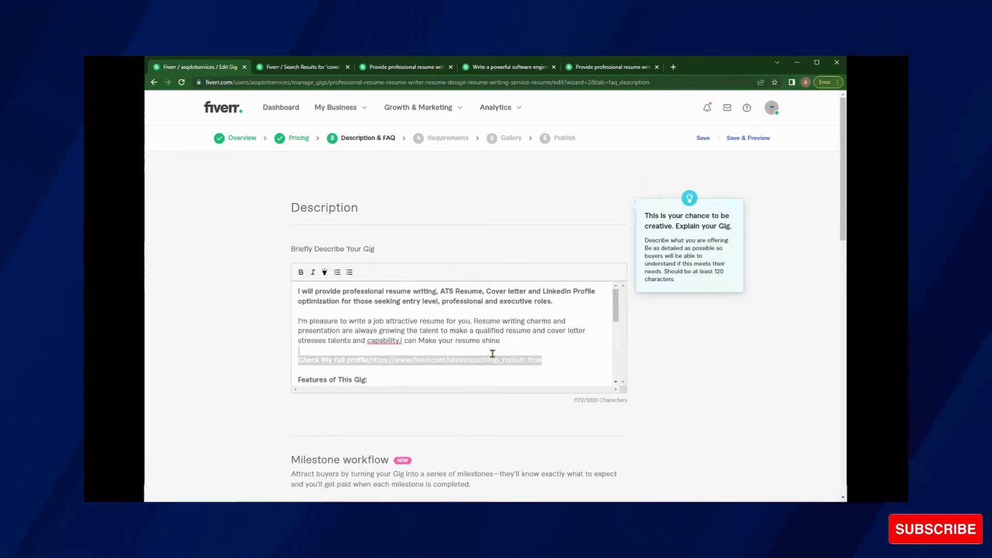
key("Delete")
left_click_drag(432, 331, 554, 337)
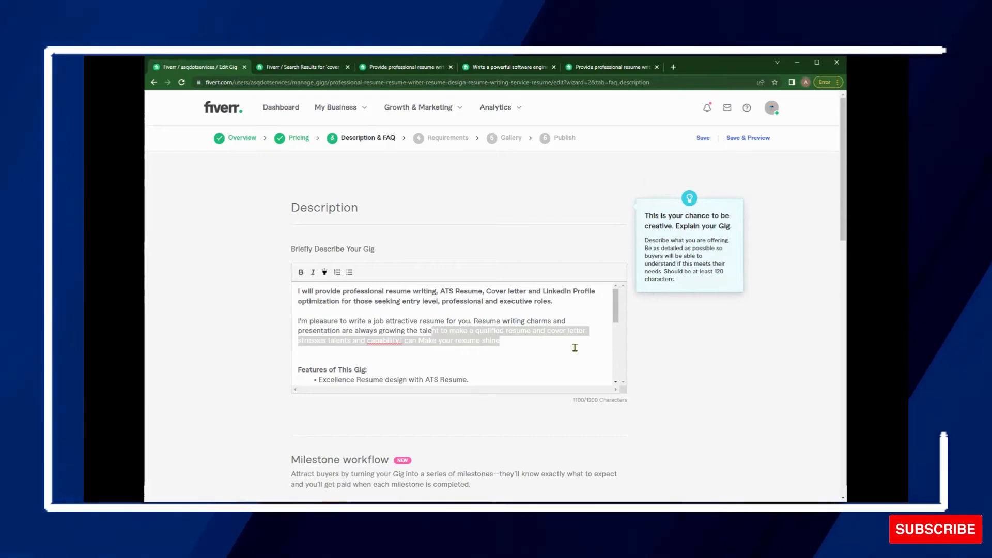
left_click(581, 309)
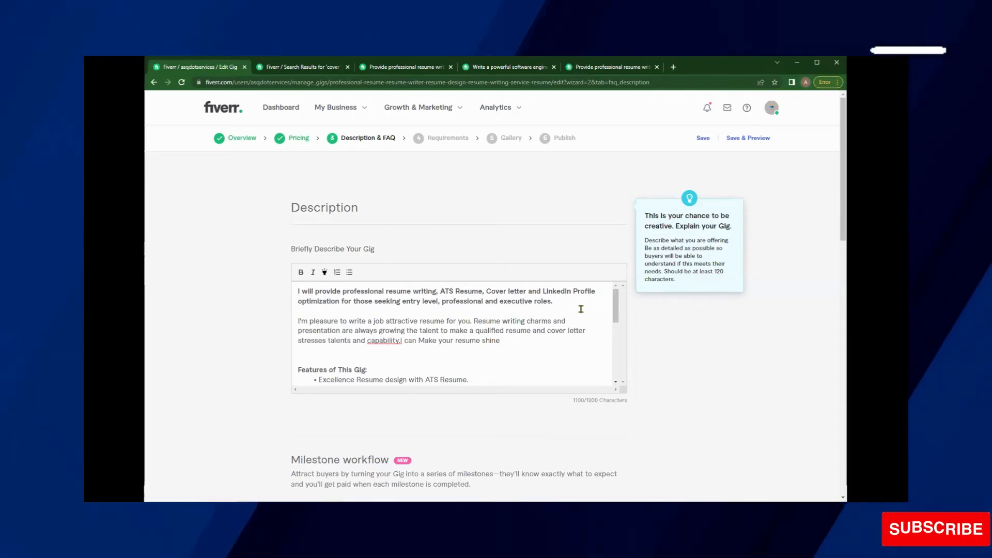
Step: Copy the description's bold opening paragraph and open the QuillBot paraphrasing tool in a new browser tab
left_click_drag(573, 308, 290, 288)
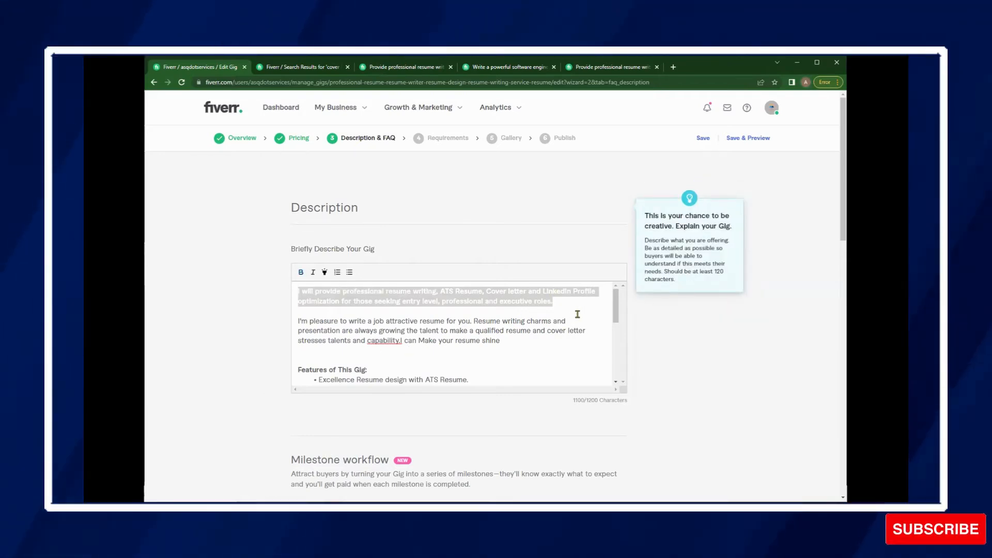
left_click(673, 68)
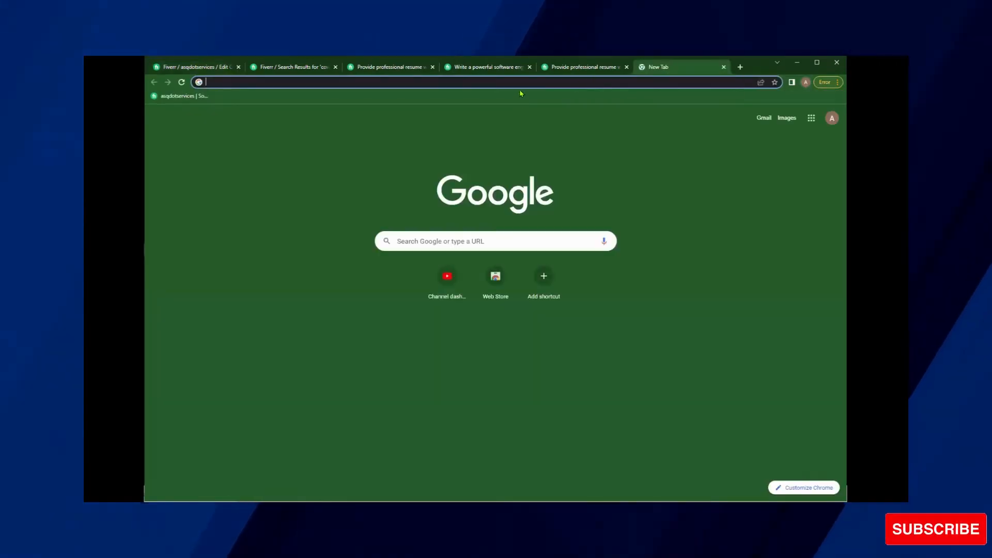
left_click(526, 81)
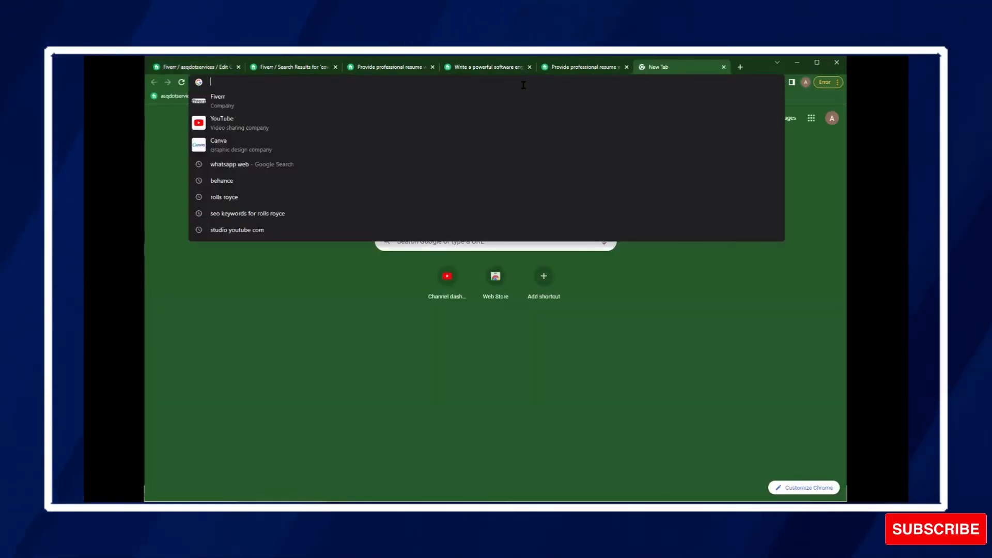
type("qui")
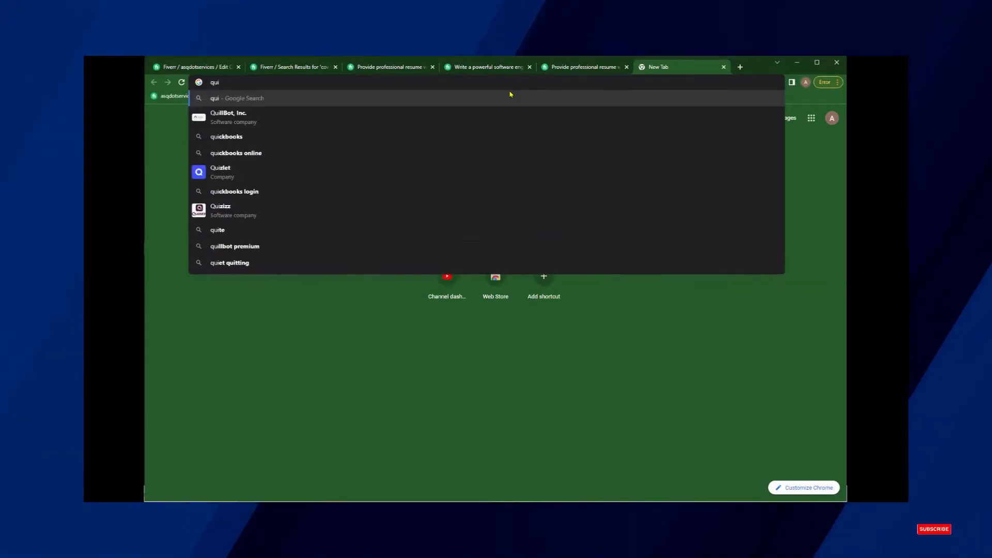
left_click(415, 115)
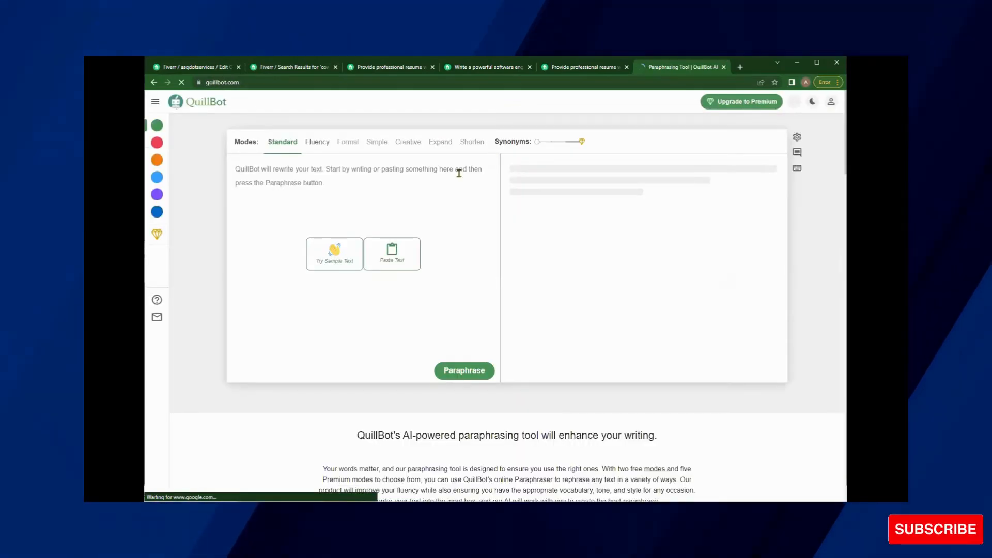
Step: Try to paste the copied opening paragraph into the paraphraser's input text
left_click(382, 193)
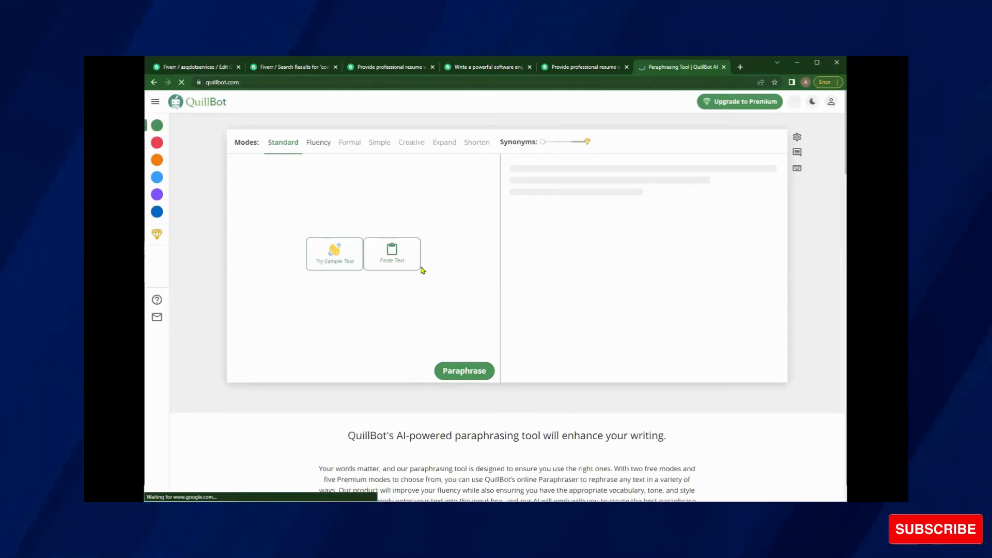
left_click(341, 188)
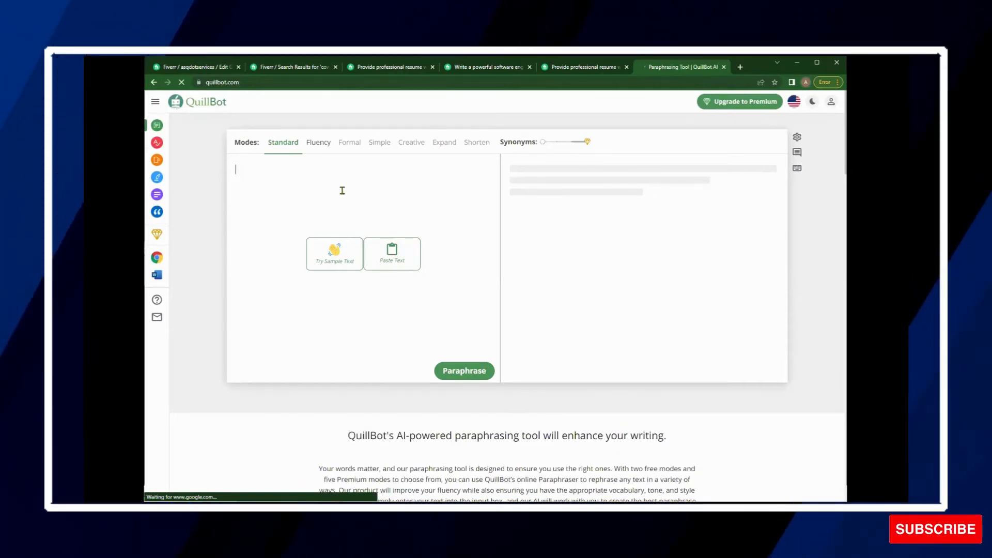
type("I will provide professional resume writing, ATS Resume, Cover letter and LinkedIn Profile optimization for those seeking entry level, professional and executive roles.")
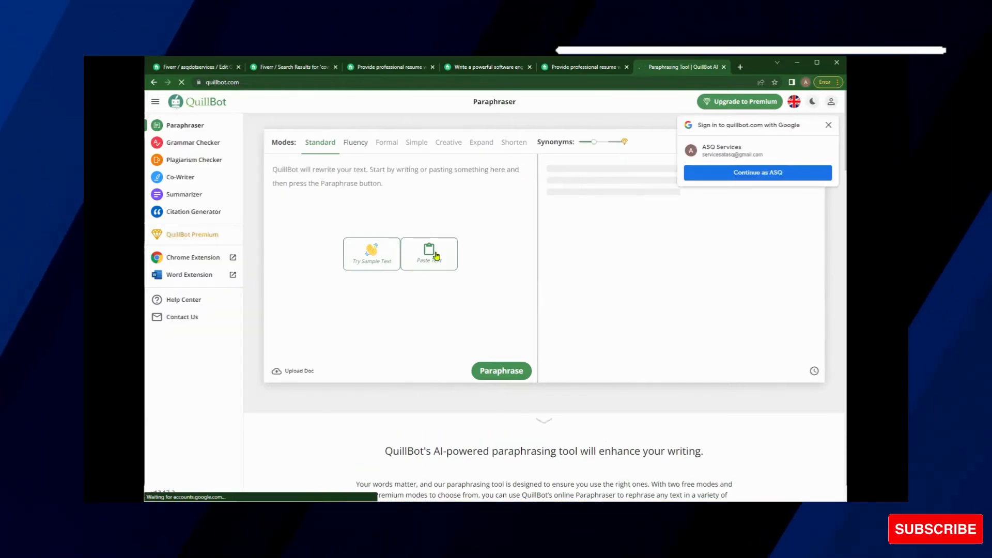
Step: Sign in to QuillBot with the suggested Google account and maximize the browser window
left_click(753, 173)
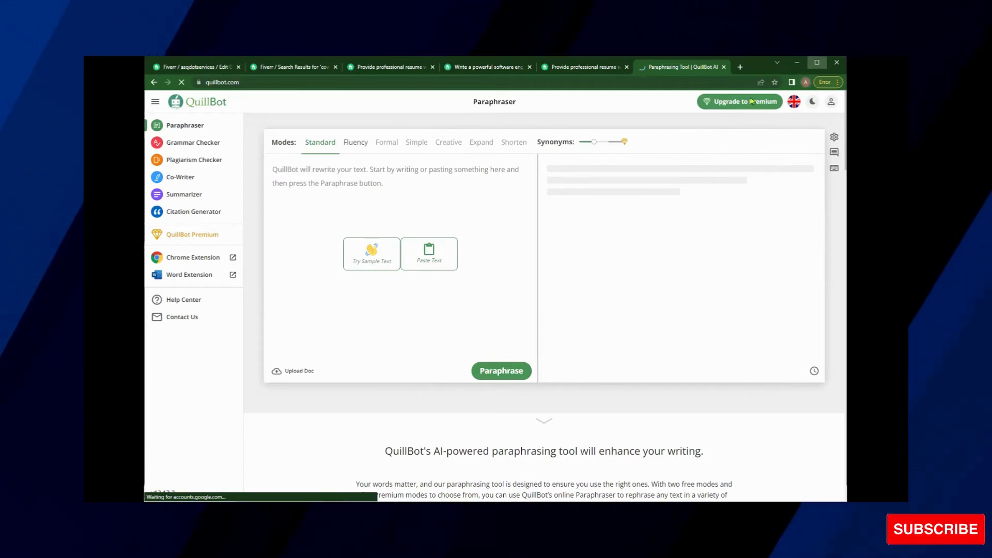
left_click(817, 65)
Step: Paste the opening paragraph into the paraphraser's input and clear all of the input text
left_click(435, 180)
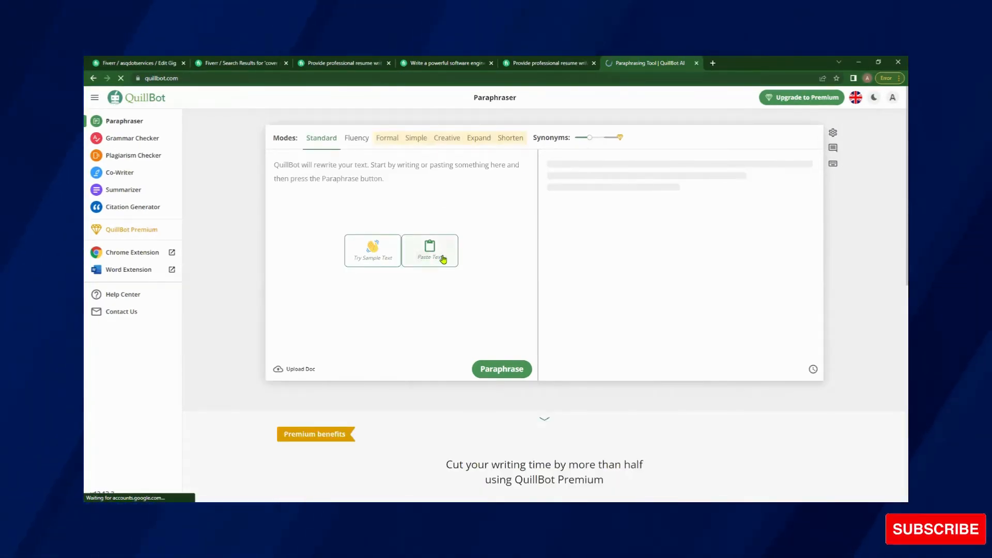
left_click(442, 257)
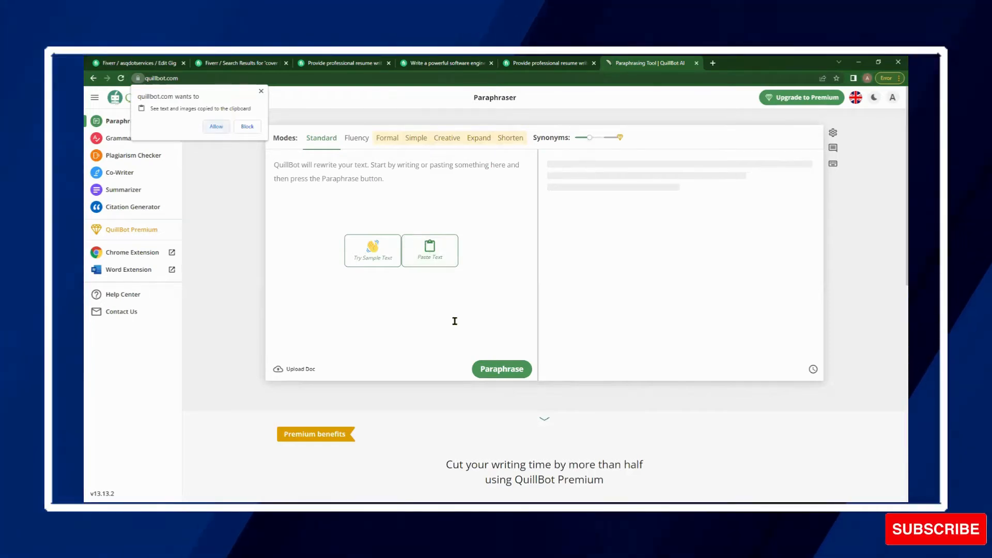
key("ctrl+v")
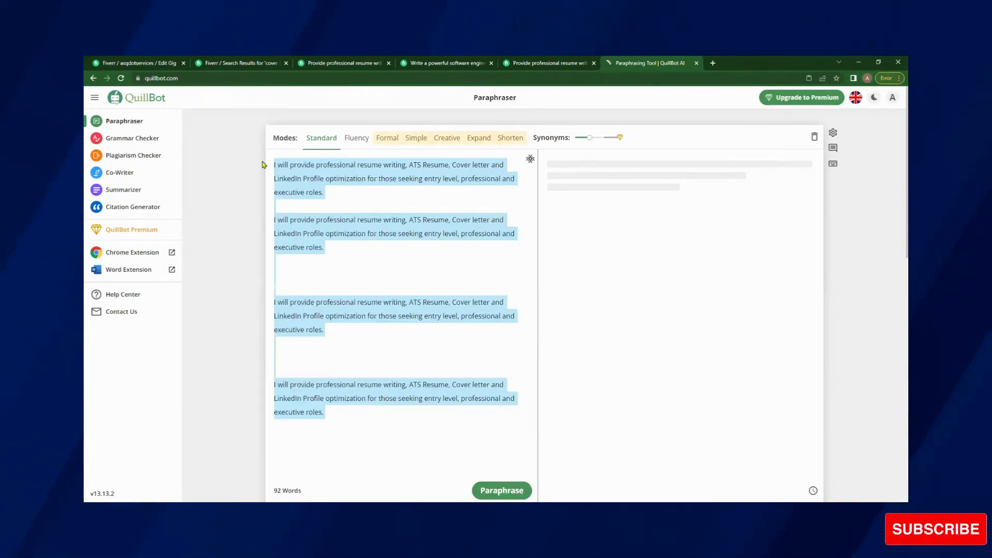
key("Delete")
Step: Copy the Fiverr gig description from its opening line through the discount note and paste it into the QuillBot paraphraser
left_click(228, 61)
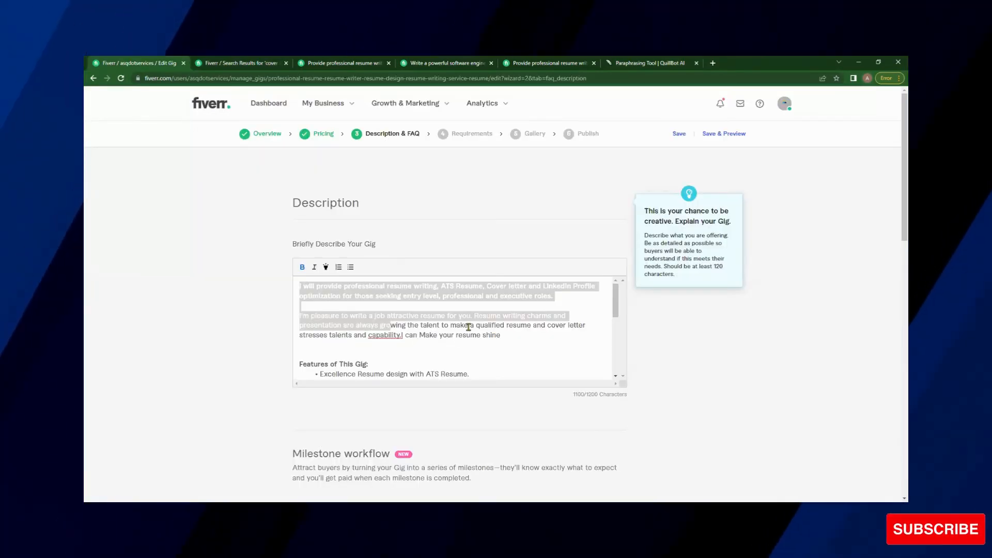
left_click_drag(468, 327, 406, 324)
key("ctrl+c")
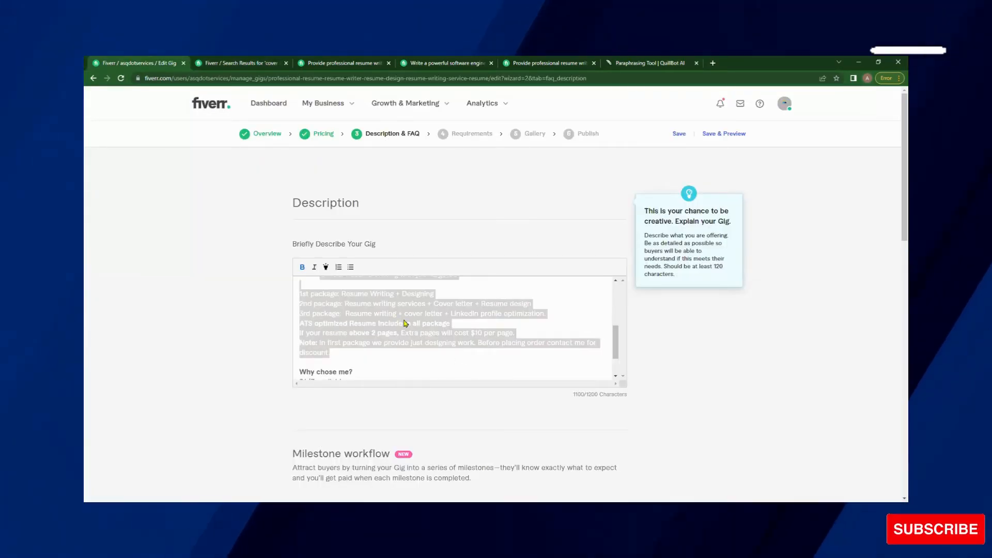
right_click(406, 323)
left_click(497, 306)
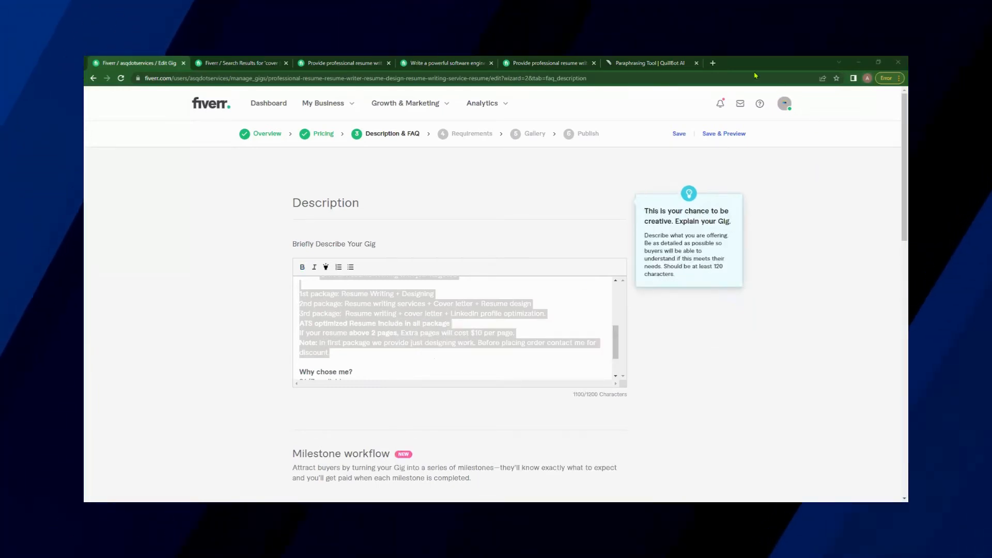
left_click(650, 62)
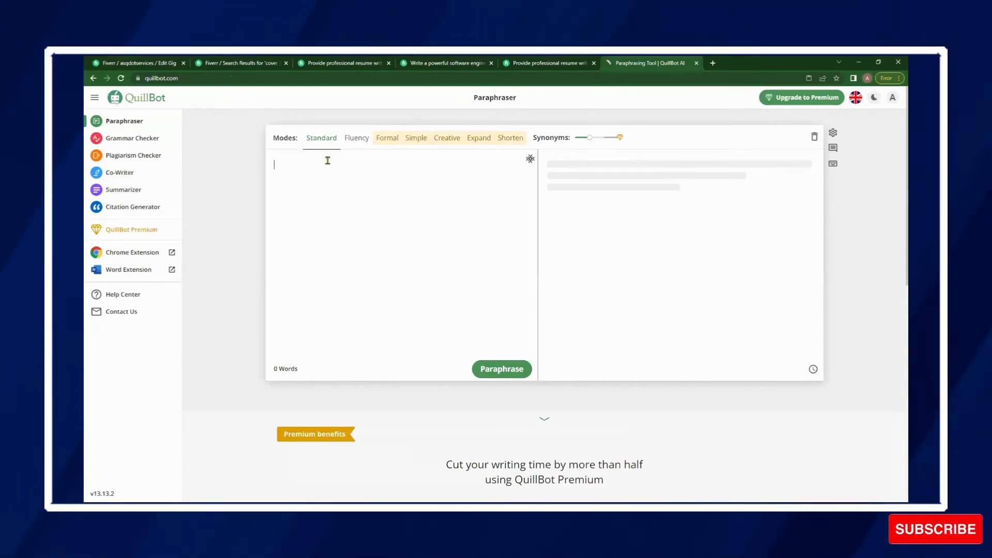
key("ctrl+v")
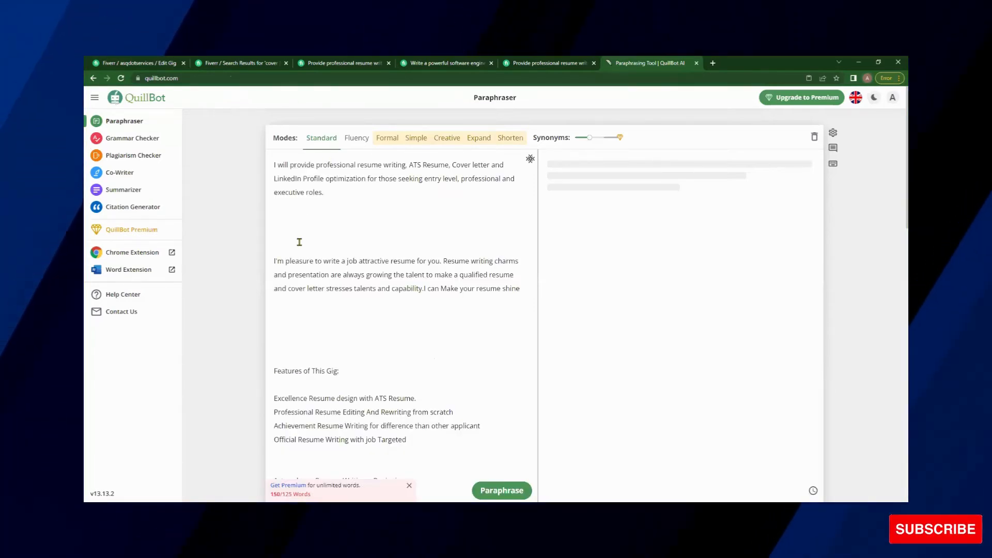
Step: Remove the blank lines between the two opening paragraphs and before the "Features of This Gig:" heading in the paraphraser's input
left_click(299, 243)
key("BackSpace")
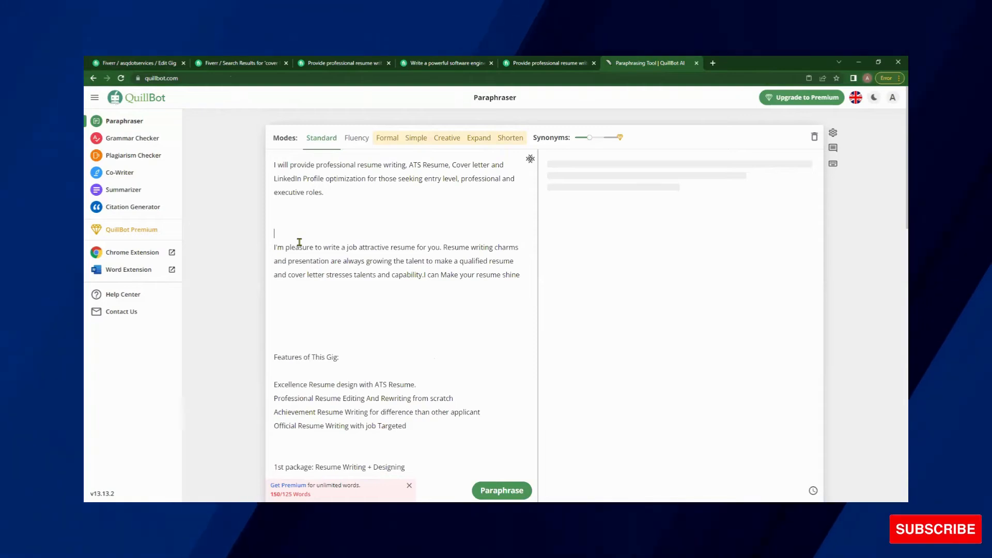
key("BackSpace")
key("BackSpace")
key("BackSpace")
left_click(289, 300)
key("BackSpace")
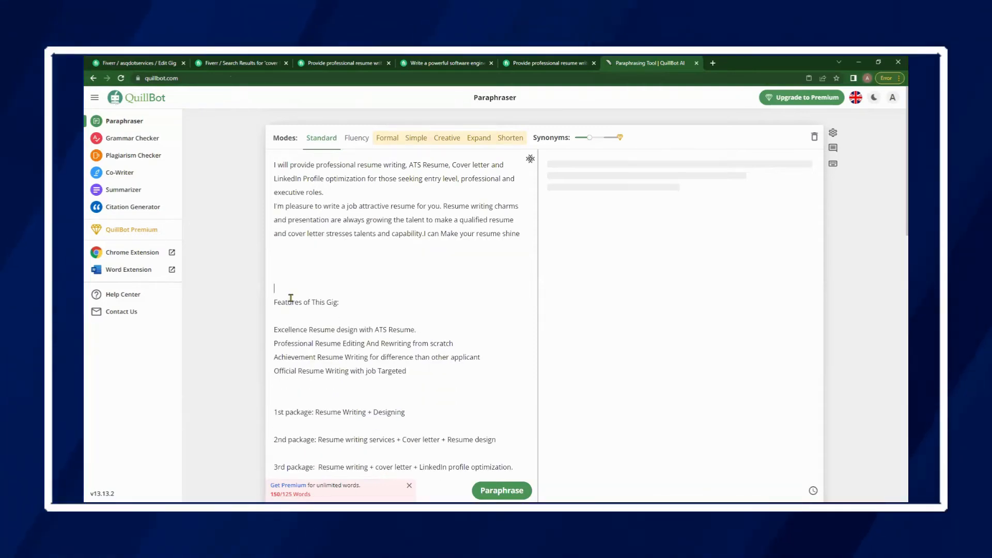
key("BackSpace")
key("BackSpace")
key("BackSpace")
key("BackSpace")
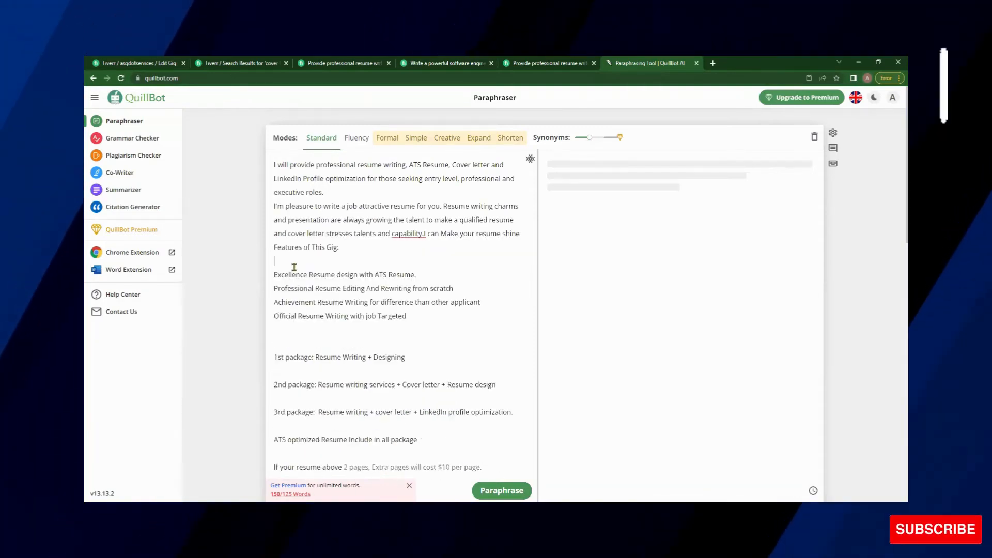
Step: Remove the blank lines below the features heading and between the package, ATS and extra-page lines in the paraphraser's input
left_click(294, 264)
key("BackSpace")
left_click(291, 339)
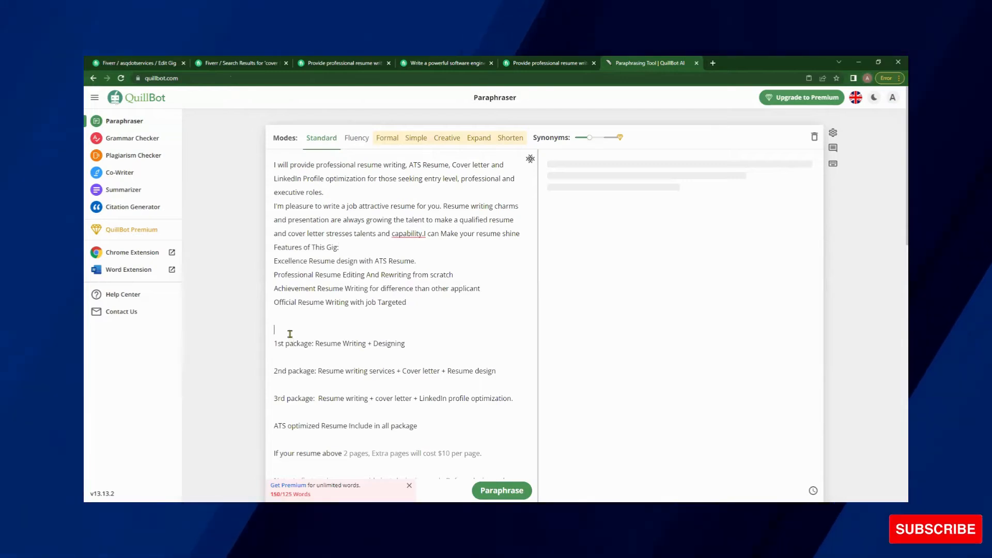
key("BackSpace")
key("BackSpace")
left_click(289, 335)
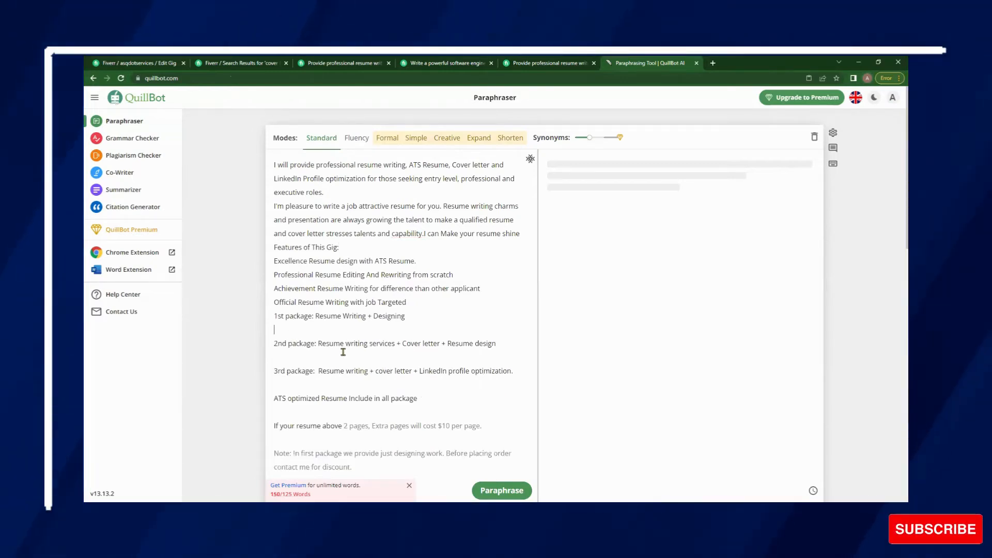
key("BackSpace")
left_click(295, 348)
key("BackSpace")
left_click(294, 358)
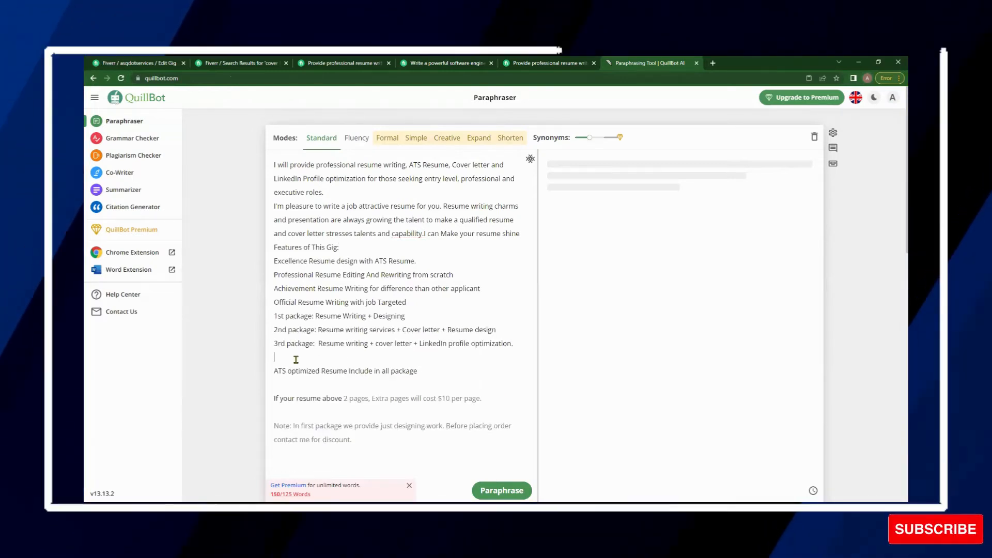
key("BackSpace")
left_click(293, 367)
key("BackSpace")
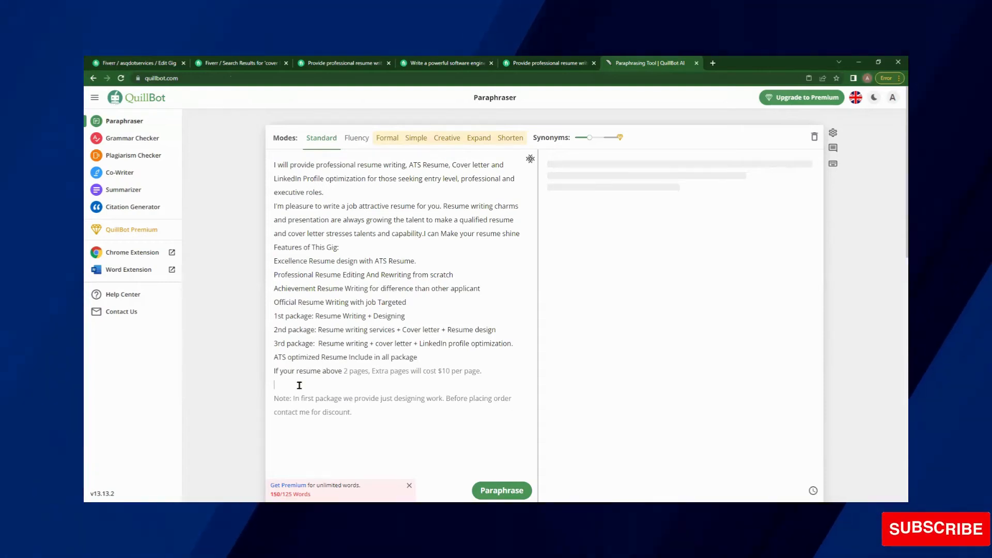
Step: Delete the discount note and the opening "I will provide professional resume writing" paragraph from the input, and paraphrase the remaining text
left_click_drag(279, 396, 392, 413)
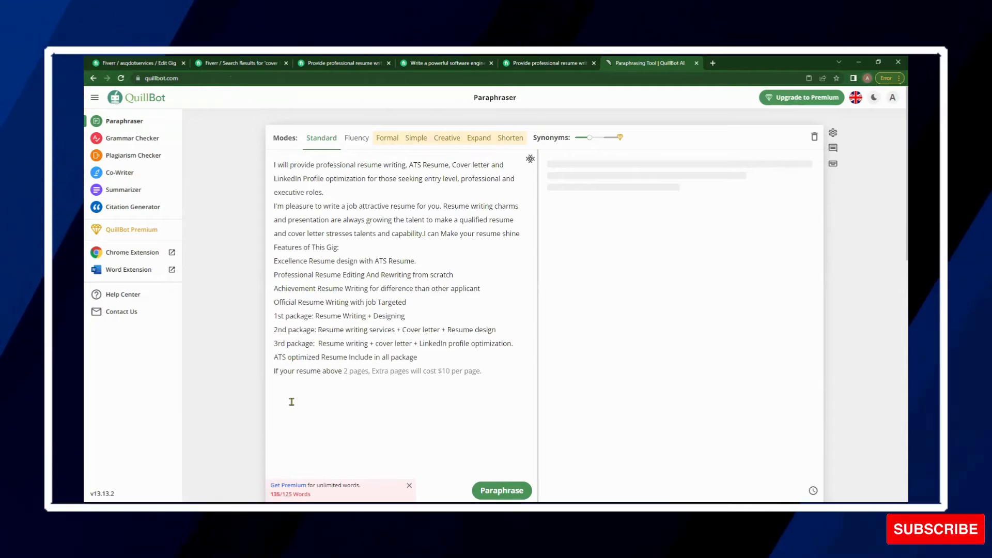
key("BackSpace")
key("BackSpace")
key("BackSpace")
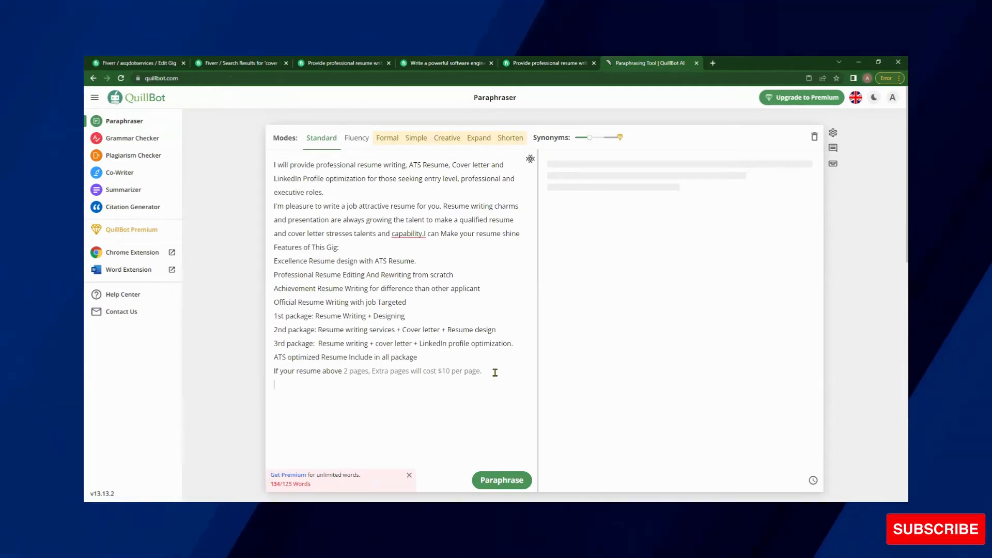
key("Return")
key("Return")
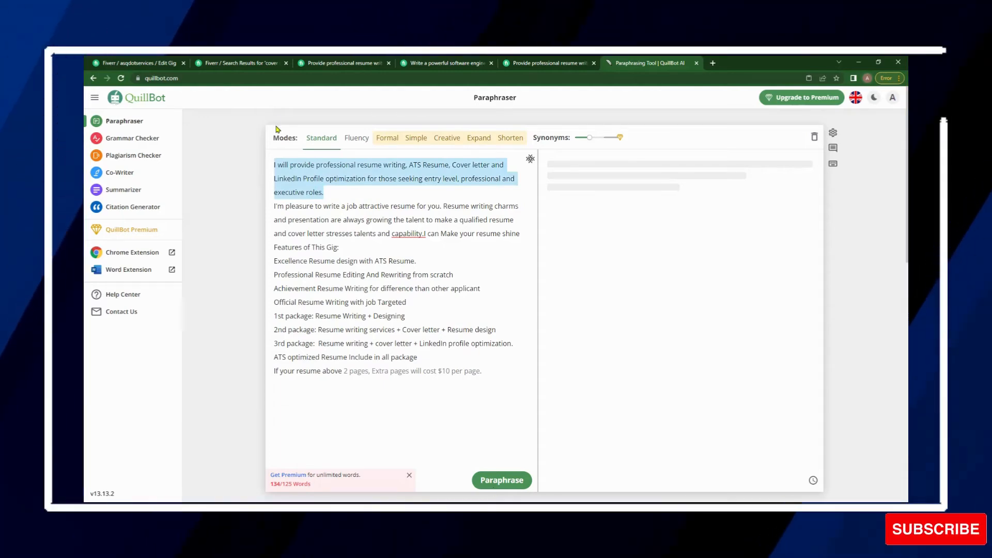
key("BackSpace")
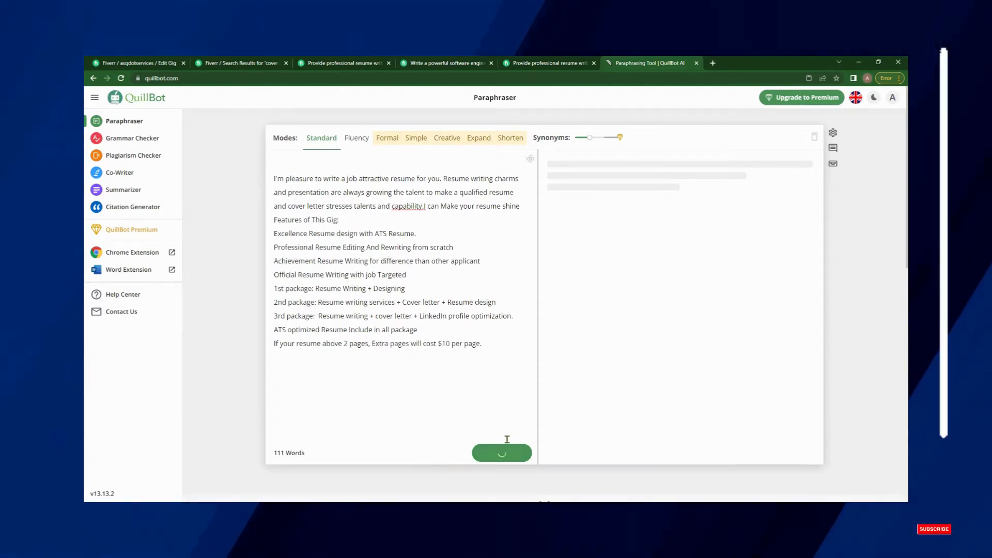
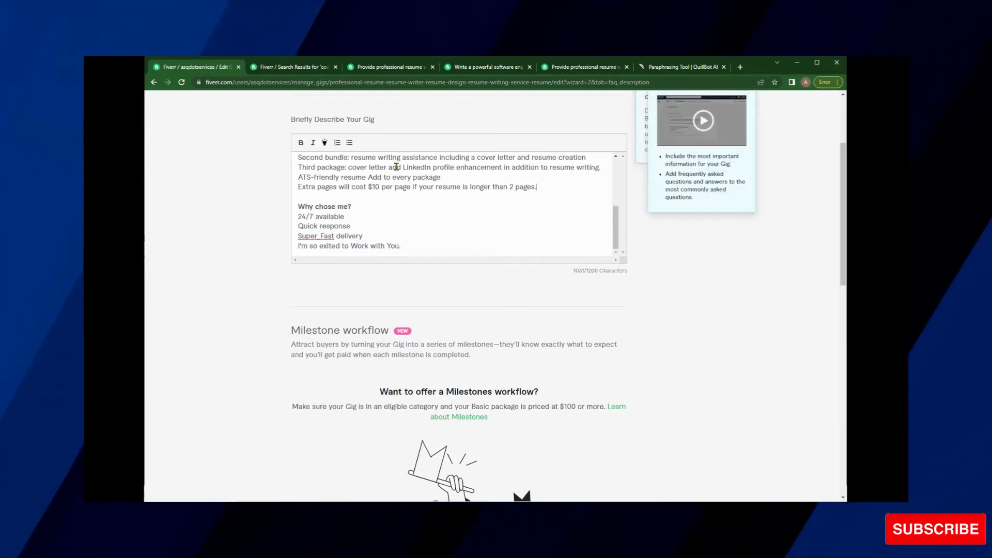
Step: Correct "exited" to "excited" in the closing line of the Fiverr gig description
left_click(538, 224)
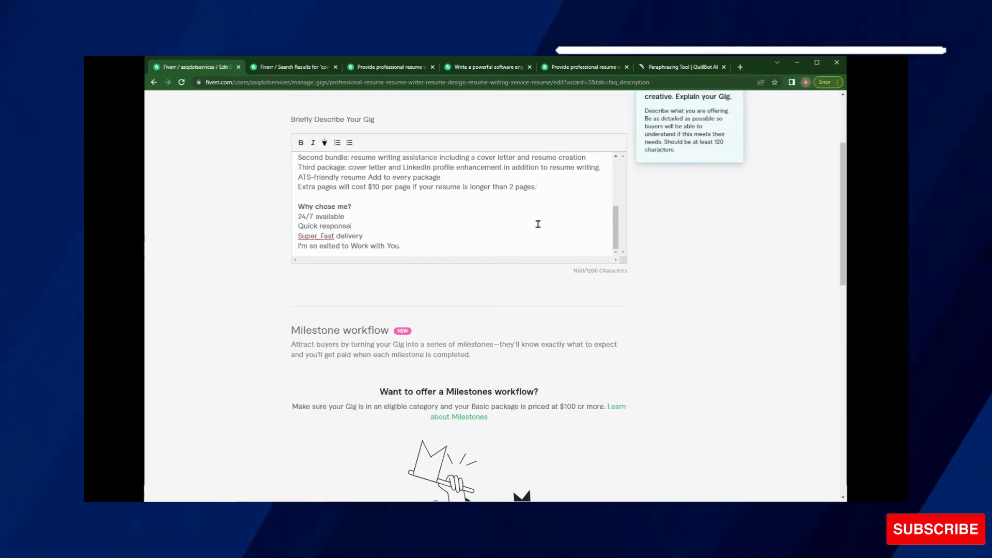
left_click(327, 243)
type("com")
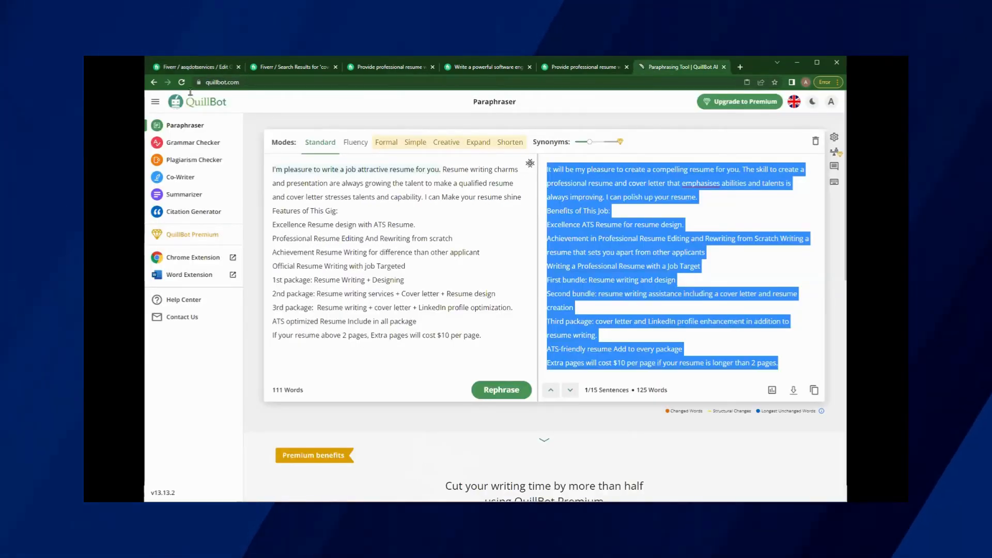
left_click(248, 80)
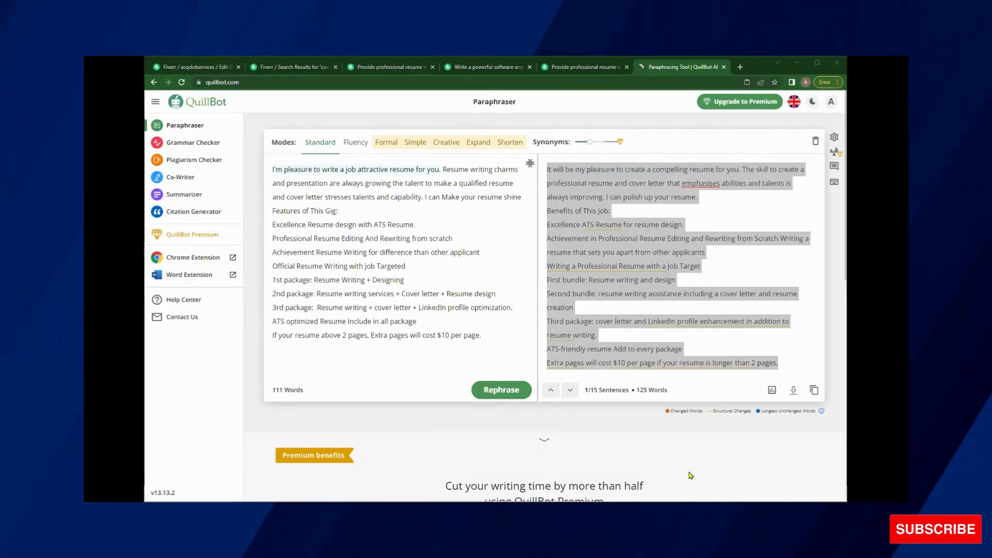
left_click(197, 68)
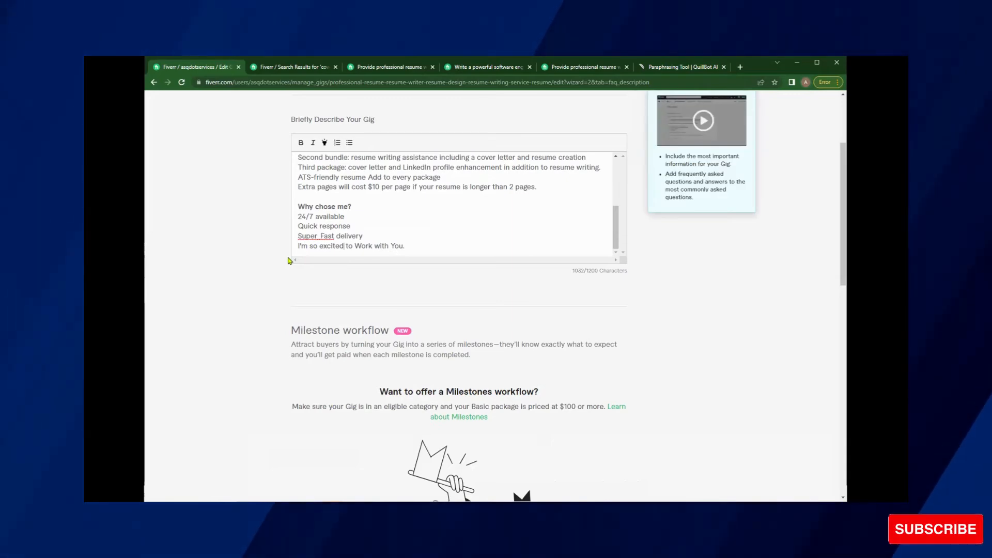
left_click(345, 246)
Step: Save the gig's description without adding an FAQ and continue to the Requirements stage
scroll(383, 233, "down", 1)
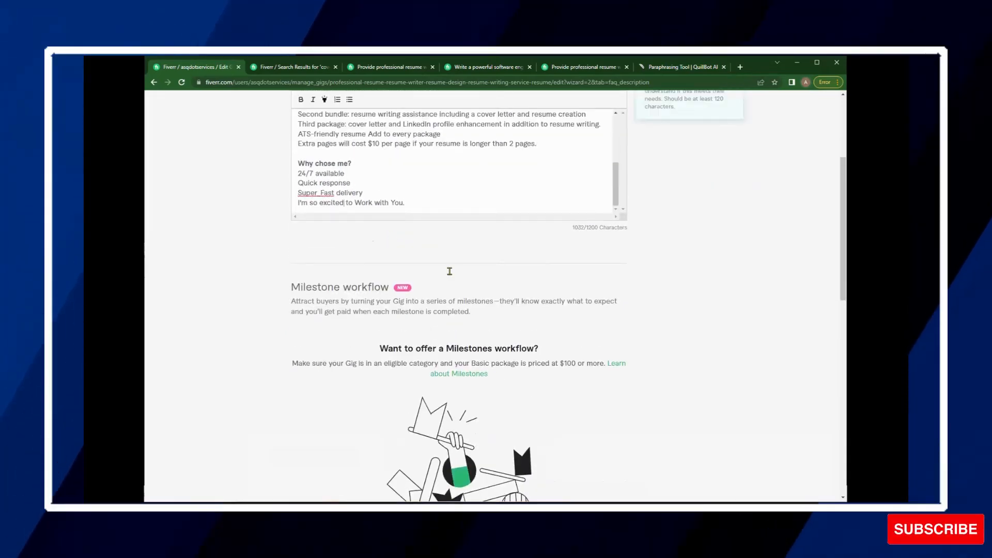
scroll(450, 271, "up", 3)
scroll(471, 329, "down", 2)
scroll(472, 329, "down", 5)
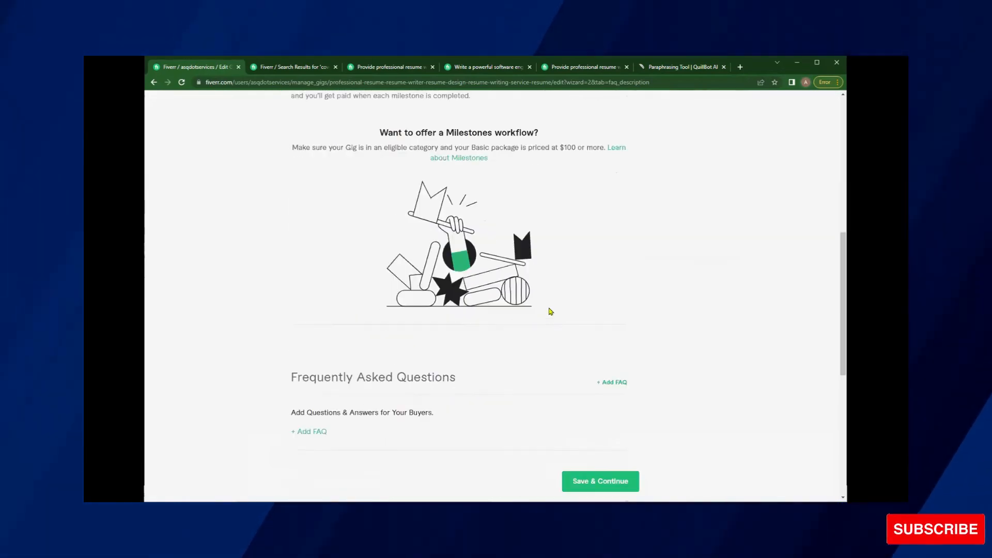
scroll(573, 342, "down", 2)
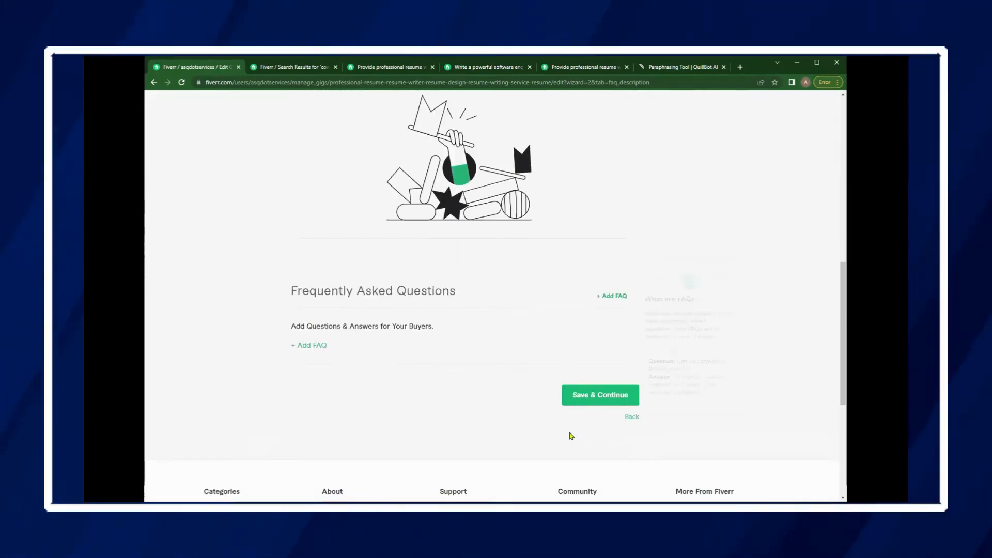
left_click(573, 393)
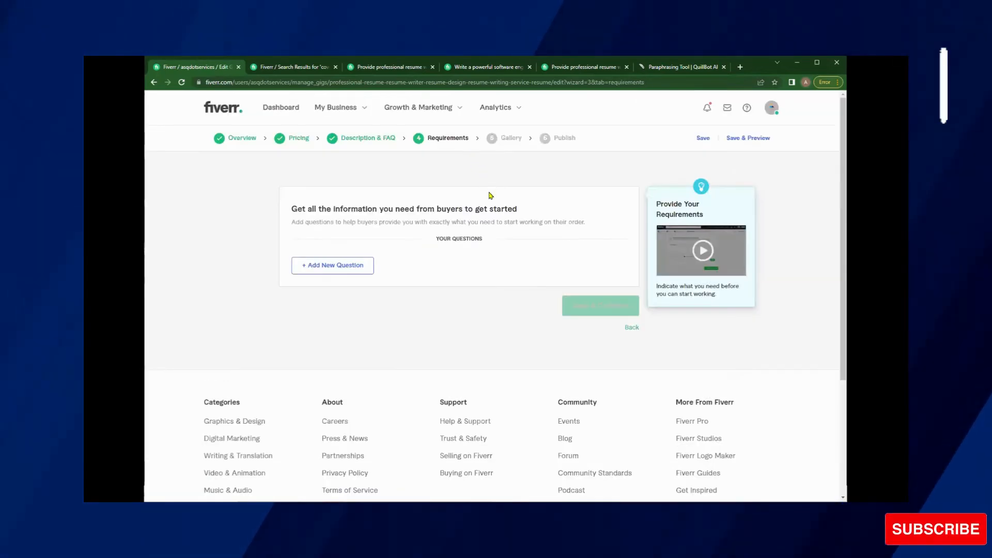
Step: Start a new buyer question and copy "What is ATS and why is it required?" from the competitor gig's FAQ
left_click(328, 267)
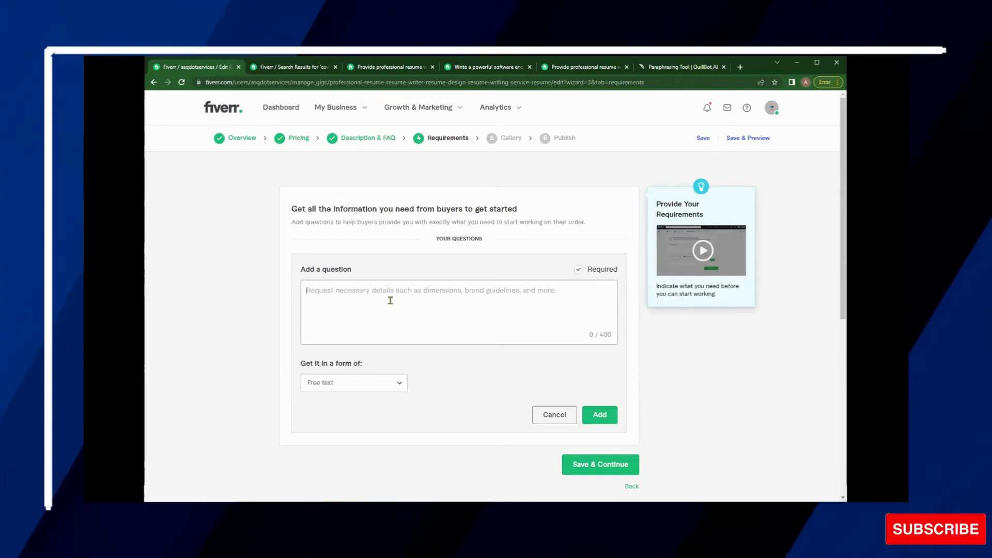
left_click(388, 294)
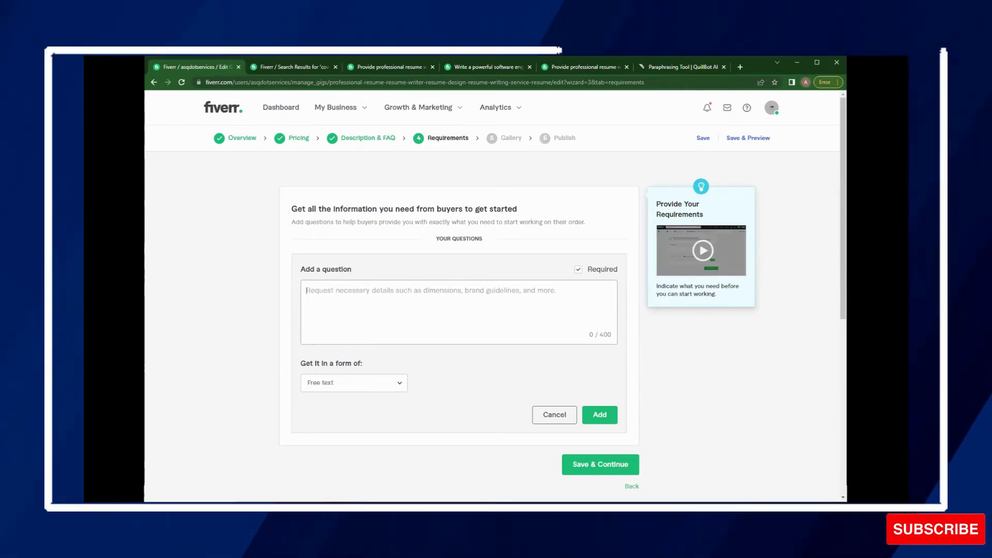
left_click(299, 72)
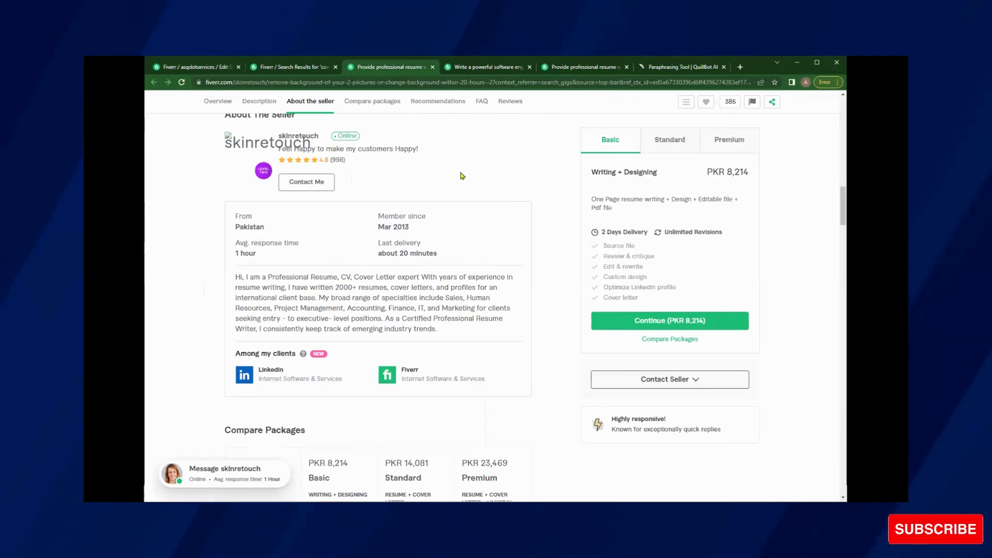
scroll(484, 165, "down", 10)
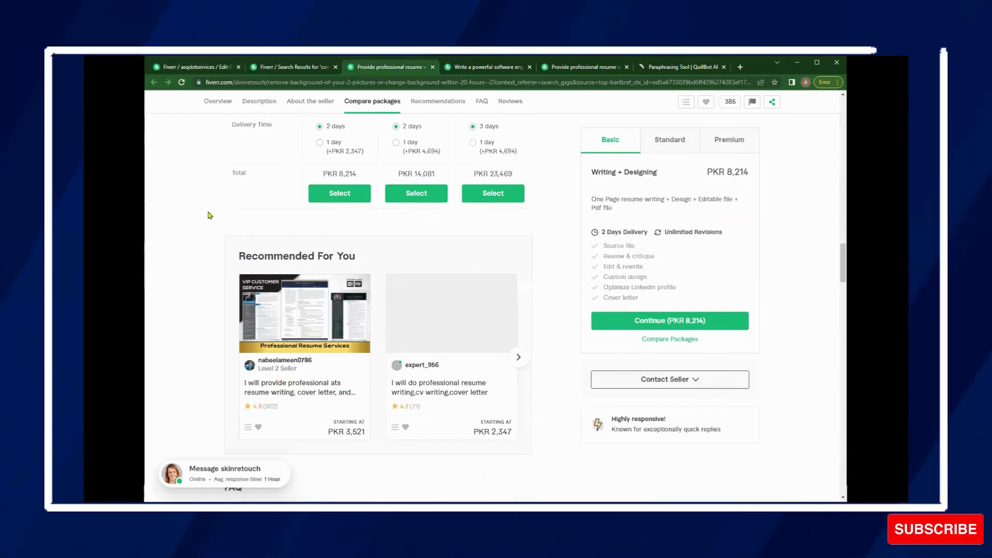
scroll(209, 215, "down", 5)
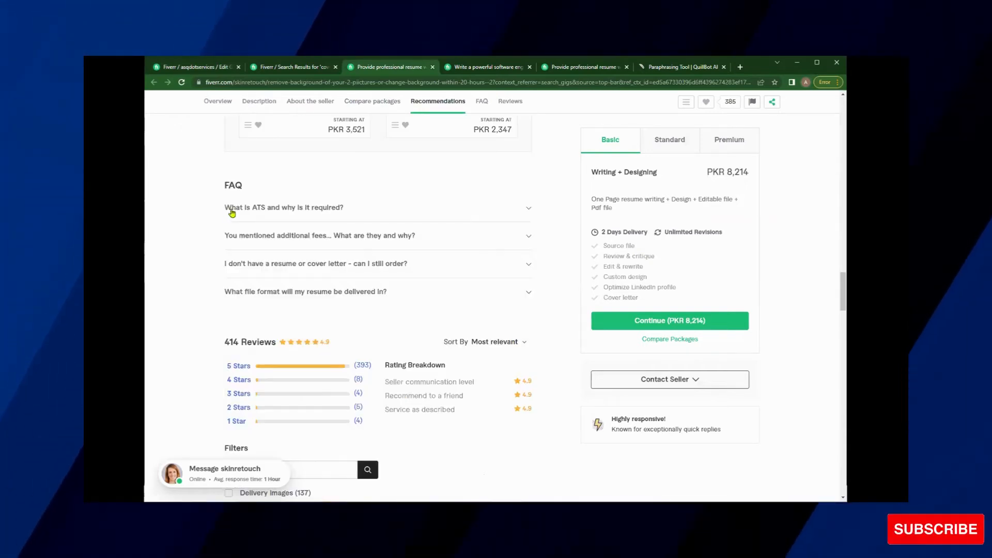
triple_click(306, 209)
key("ctrl+c")
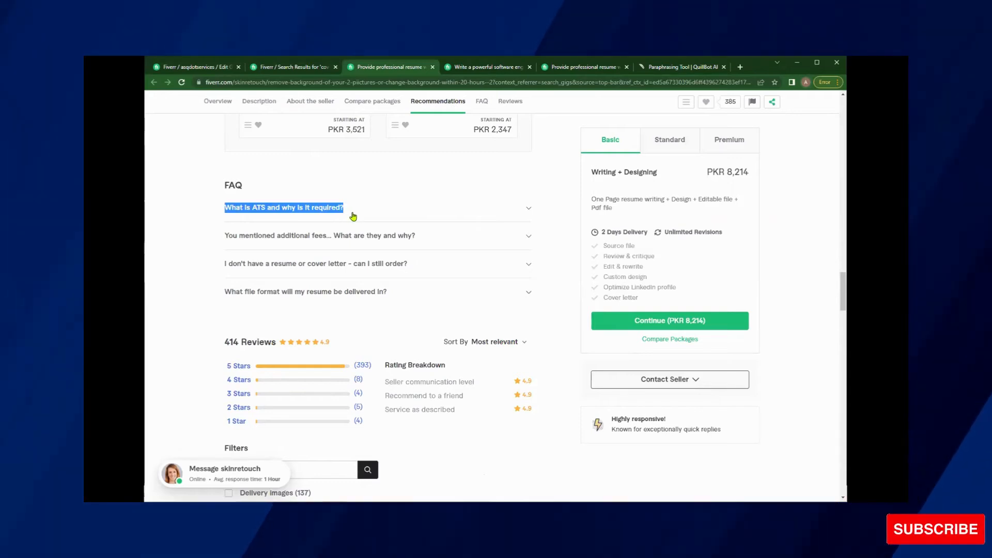
right_click(314, 212)
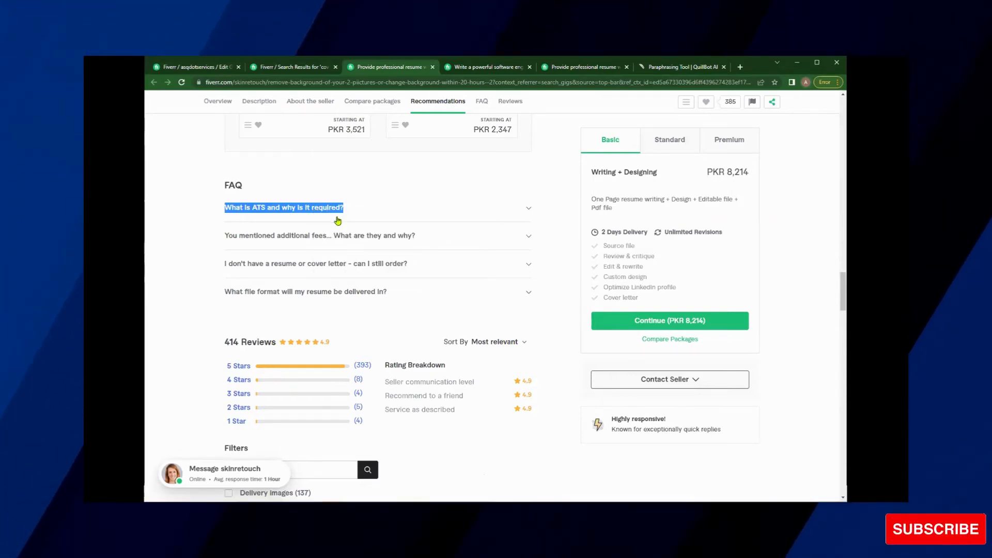
Step: Switch to QuillBot, replace the paraphraser's input with the copied FAQ question and rephrase it
left_click(219, 72)
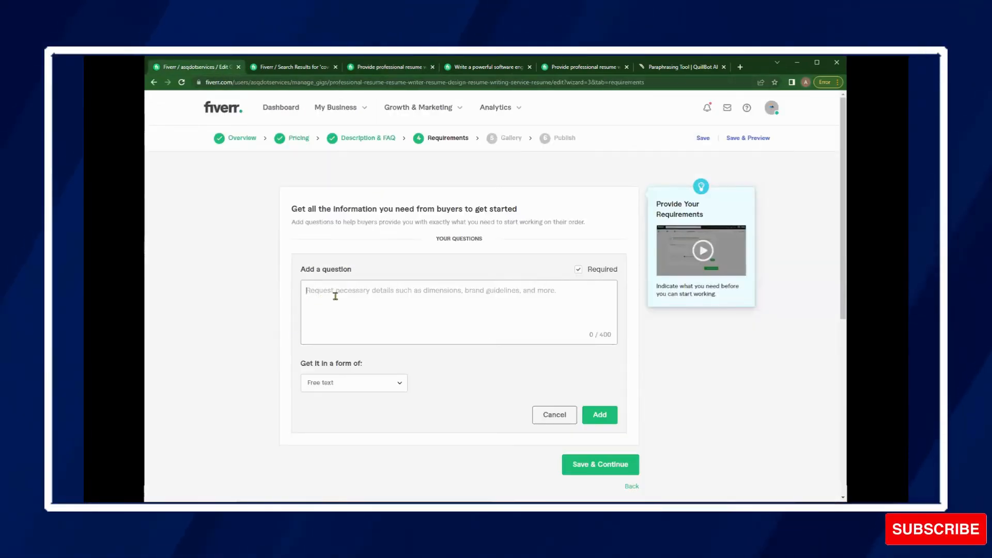
left_click(701, 66)
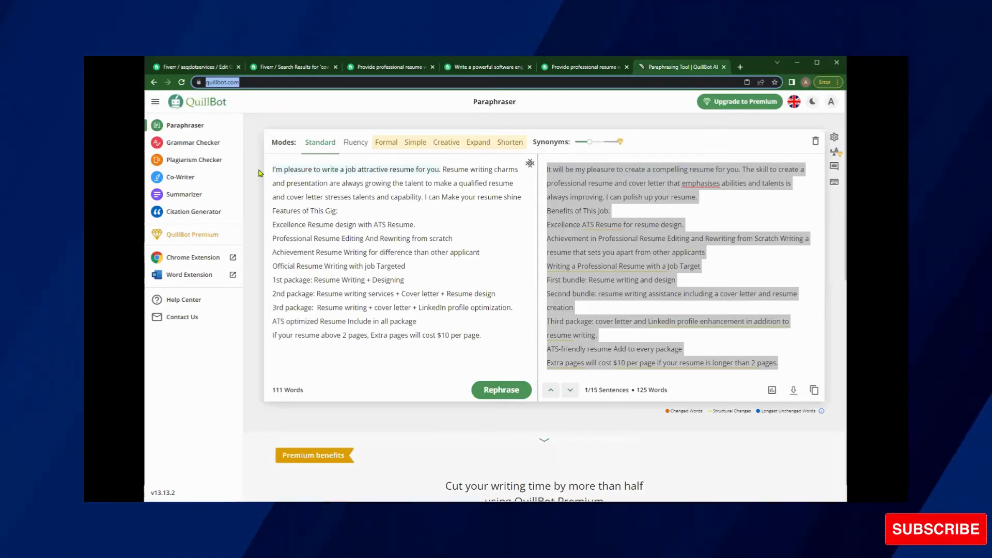
key("BackSpace")
key("ctrl+v")
left_click(495, 389)
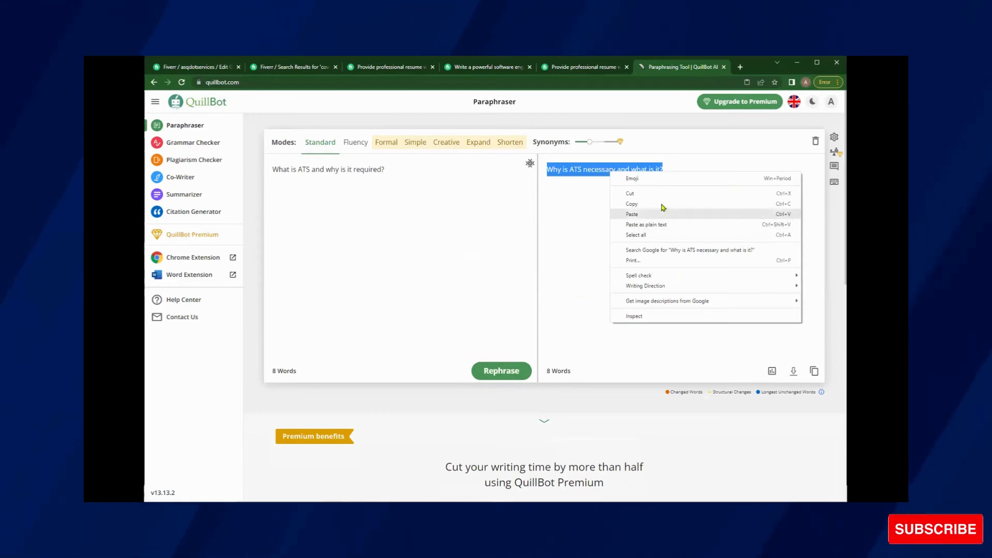
Step: Copy the paraphrase "Why is ATS necessary and what is it?" into the Fiverr gig's new requirements question and add it
left_click(661, 203)
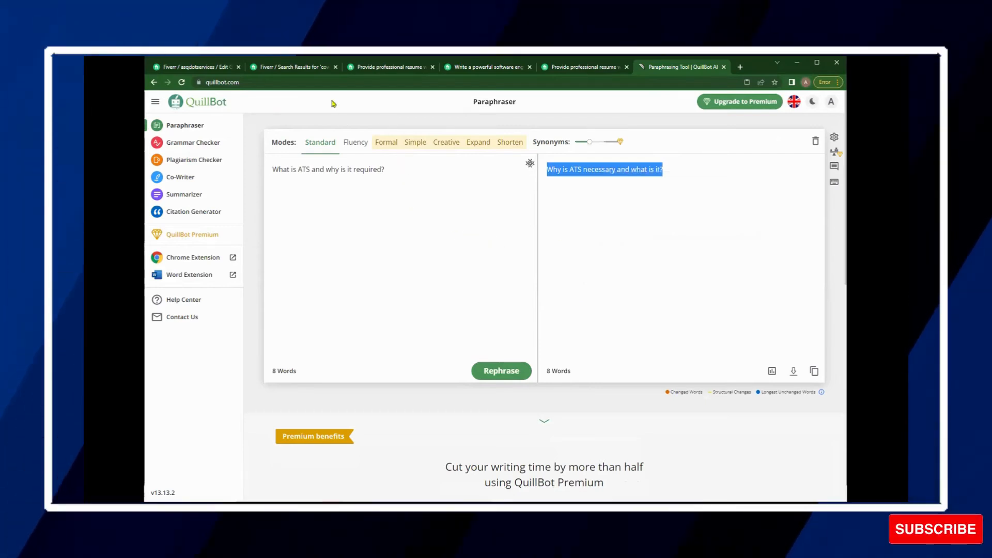
left_click(190, 70)
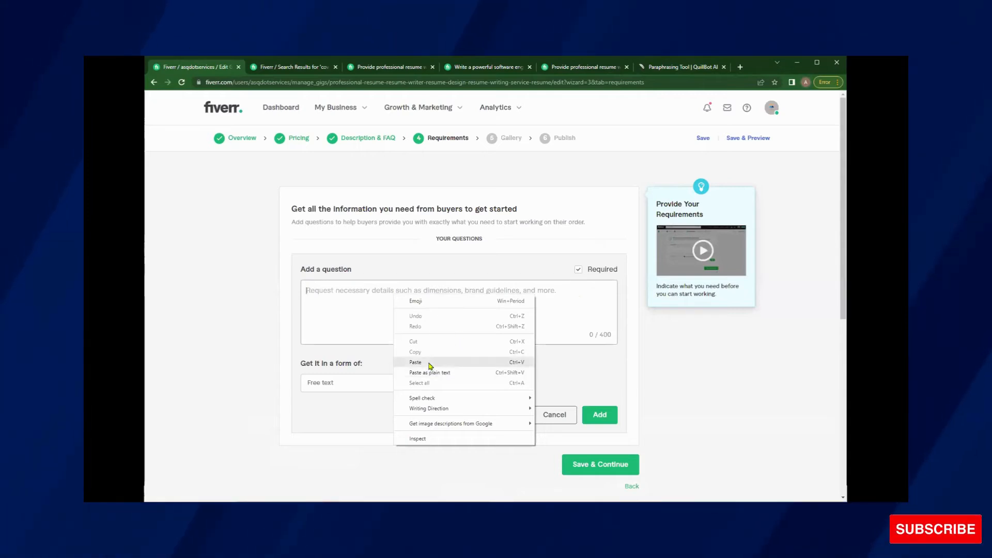
left_click(599, 417)
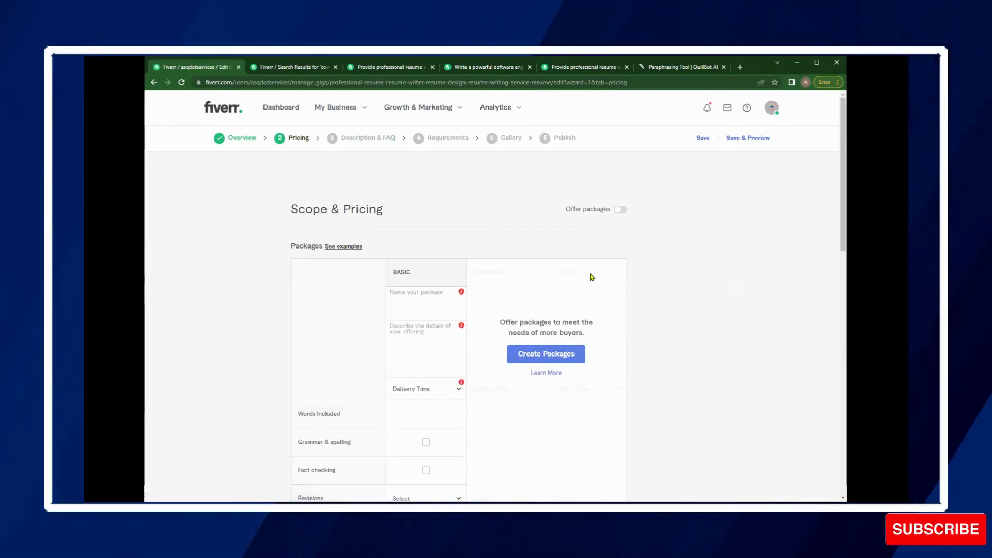
scroll(592, 278, "down", 7)
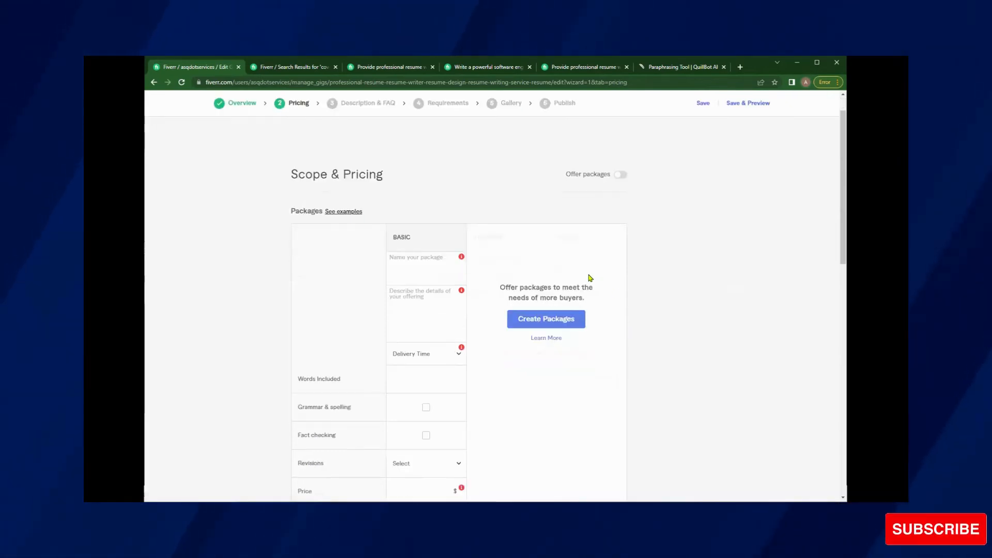
scroll(591, 278, "up", 7)
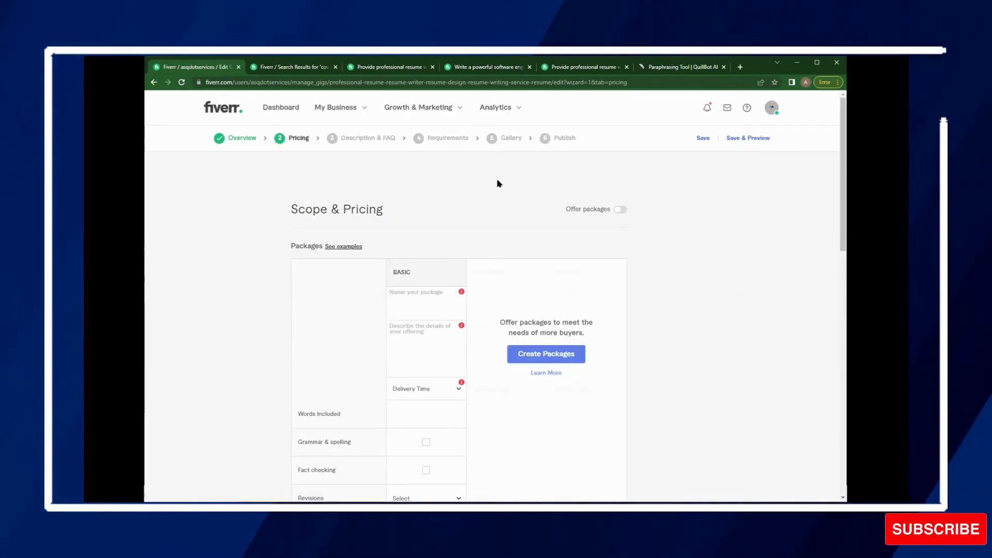
Step: Enable three packages named Basic, Advance and Premium, describe each offering, include grammar and fact checking, and price them at $20, $40 and $60
left_click(362, 139)
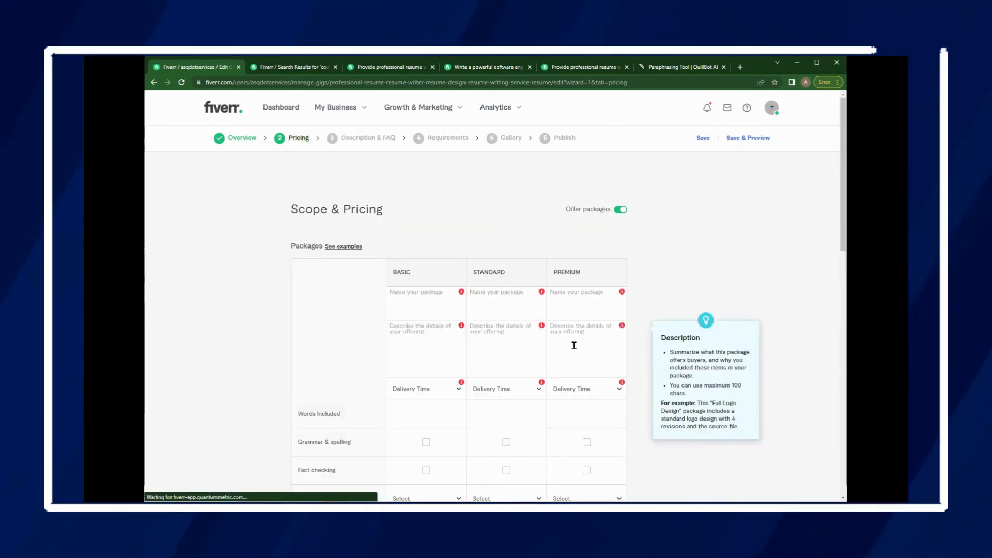
scroll(573, 346, "down", 2)
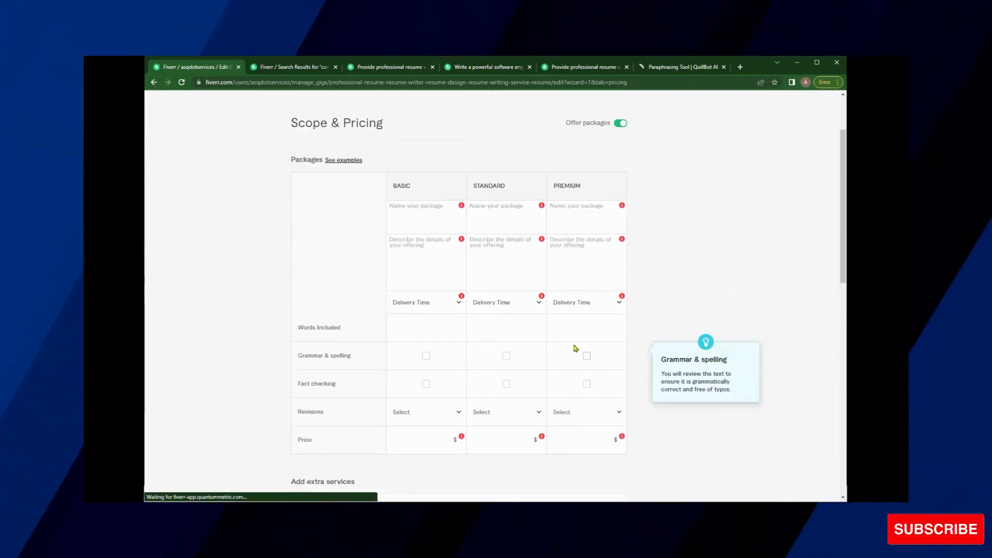
scroll(576, 348, "down", 3)
scroll(576, 348, "up", 2)
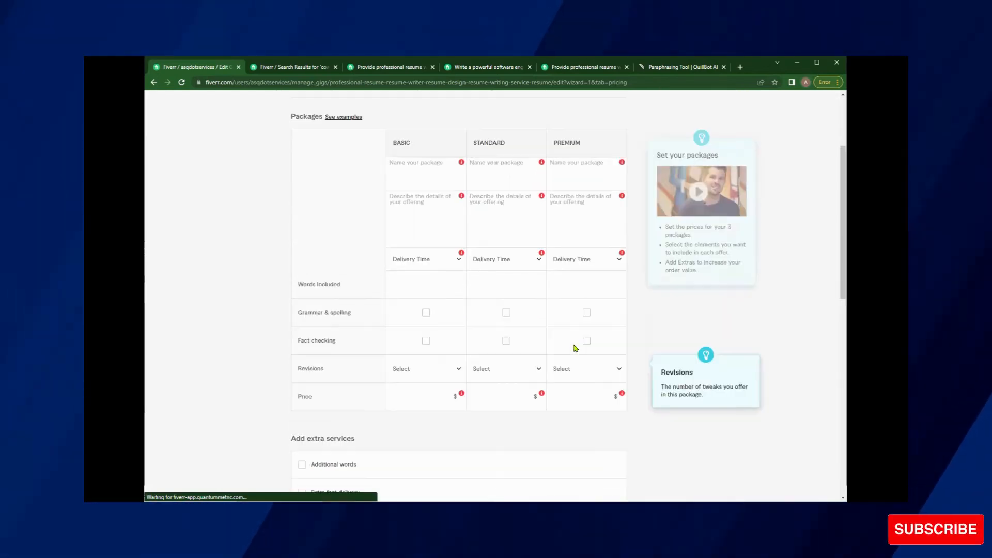
scroll(575, 347, "up", 2)
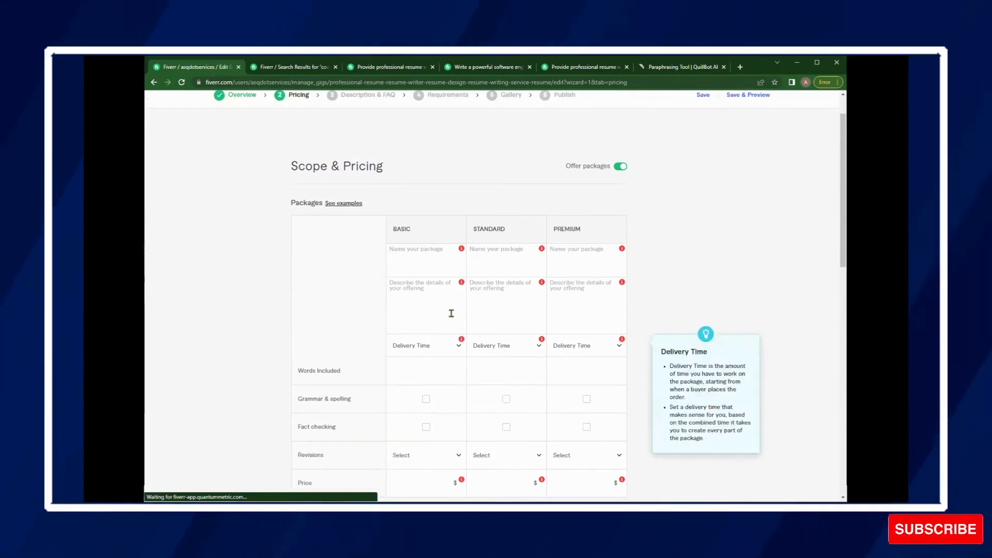
left_click(427, 250)
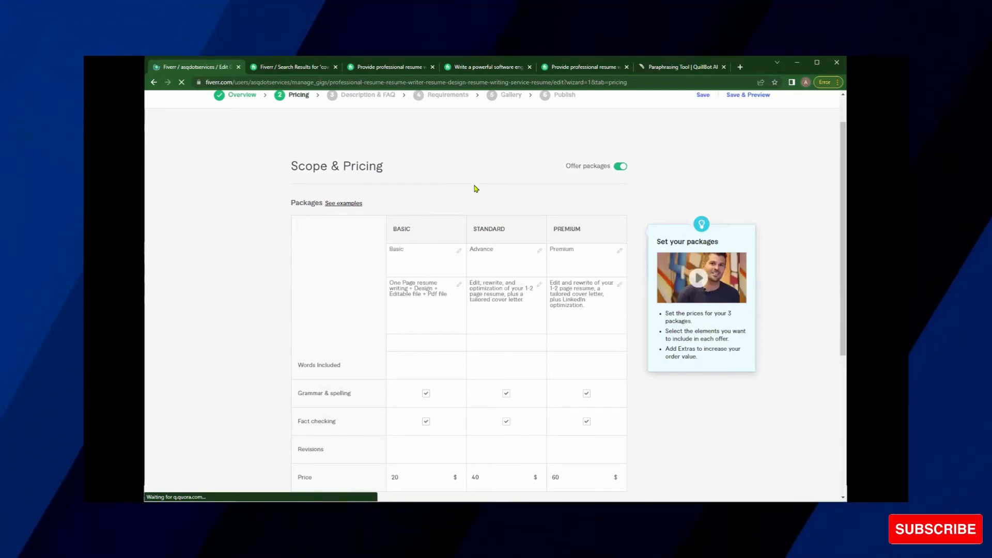
Step: Set package delivery to 1, 2 and 2 days with unlimited revisions, and save the pricing to continue to the description
left_click(510, 362)
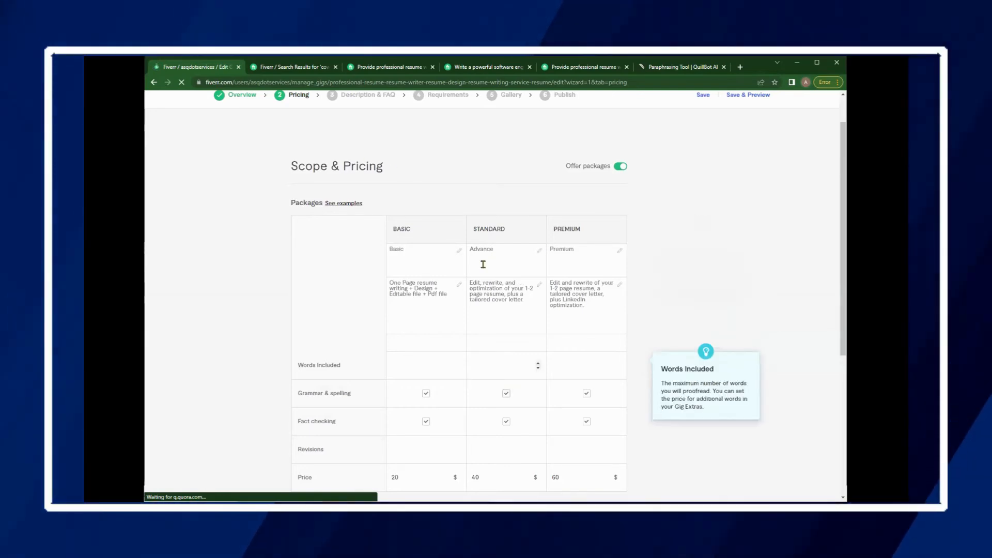
scroll(507, 351, "down", 3)
scroll(503, 333, "down", 1)
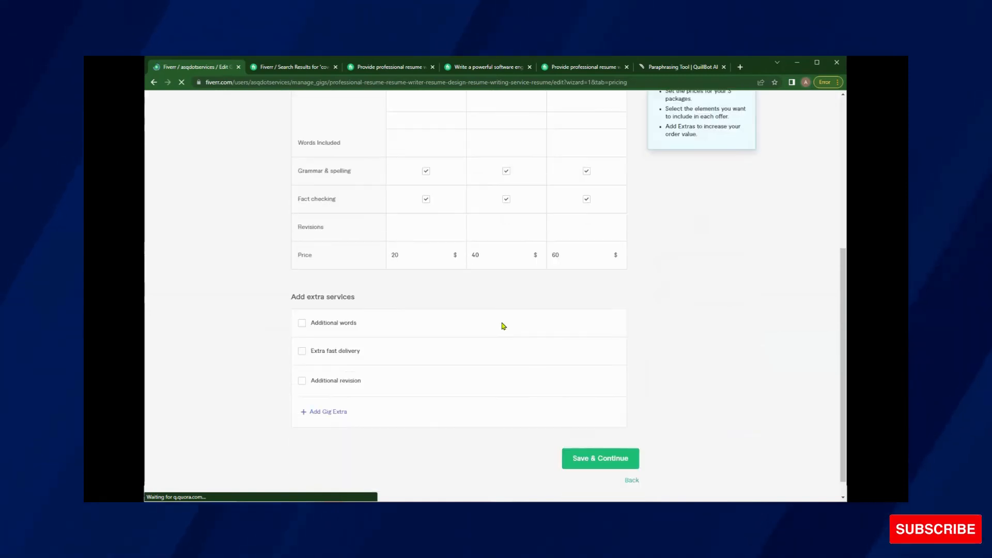
scroll(511, 312, "up", 5)
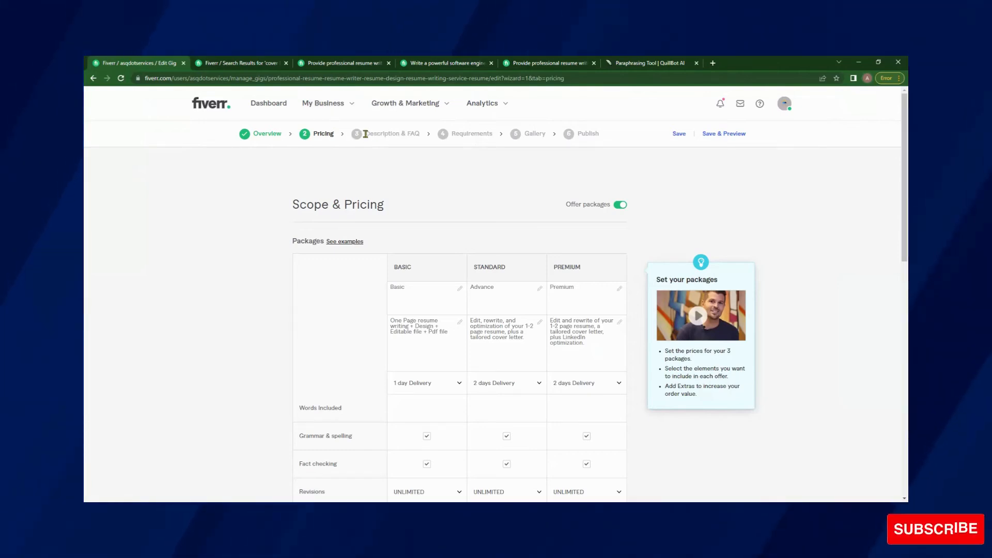
scroll(770, 202, "down", 8)
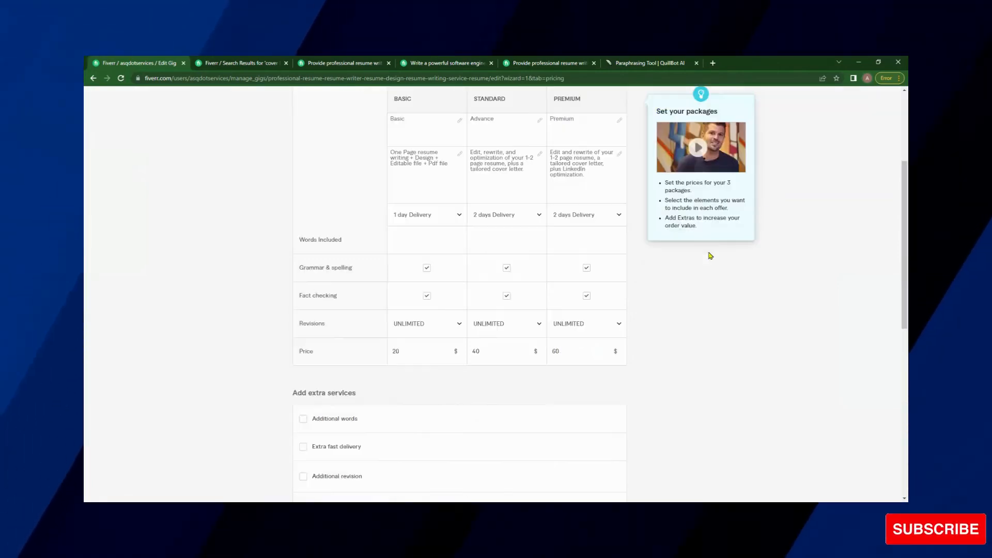
left_click(605, 379)
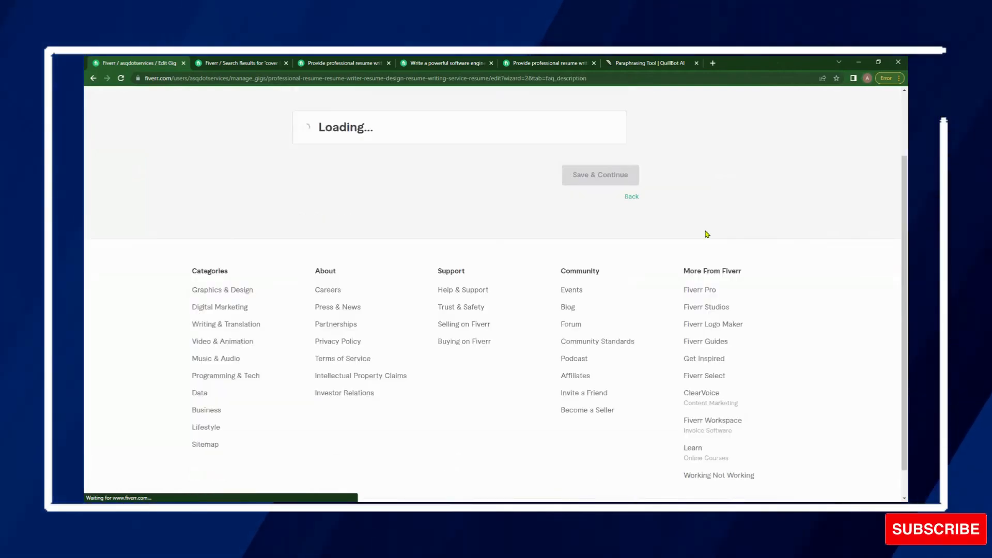
Step: Read through the gig description and insert an extra blank line above "Why chose me?"
scroll(708, 235, "up", 2)
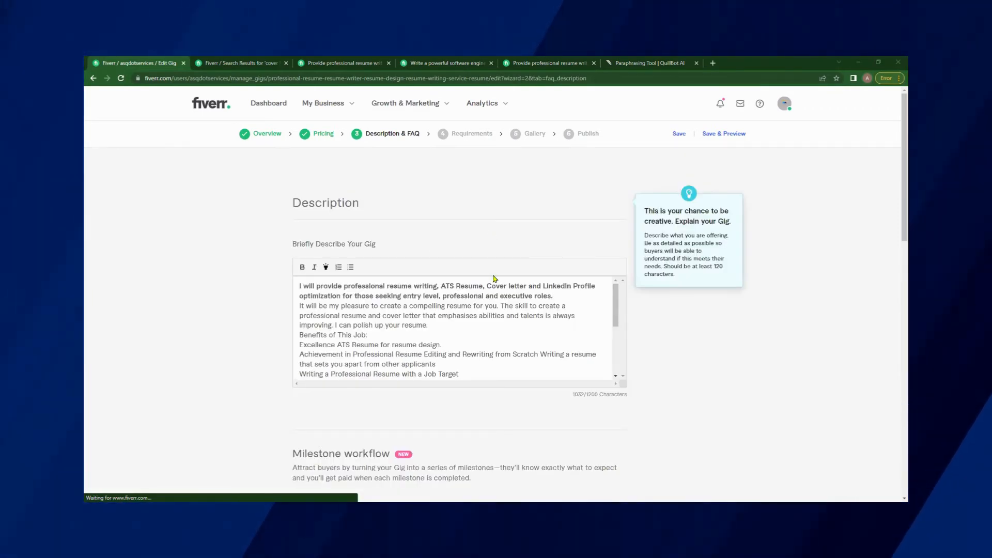
scroll(522, 328, "down", 10)
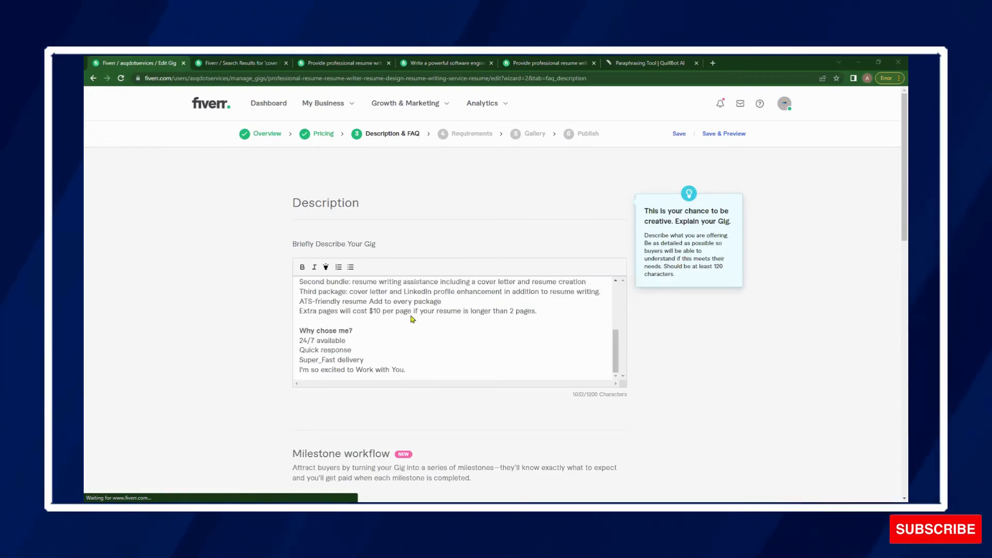
scroll(434, 271, "down", 2)
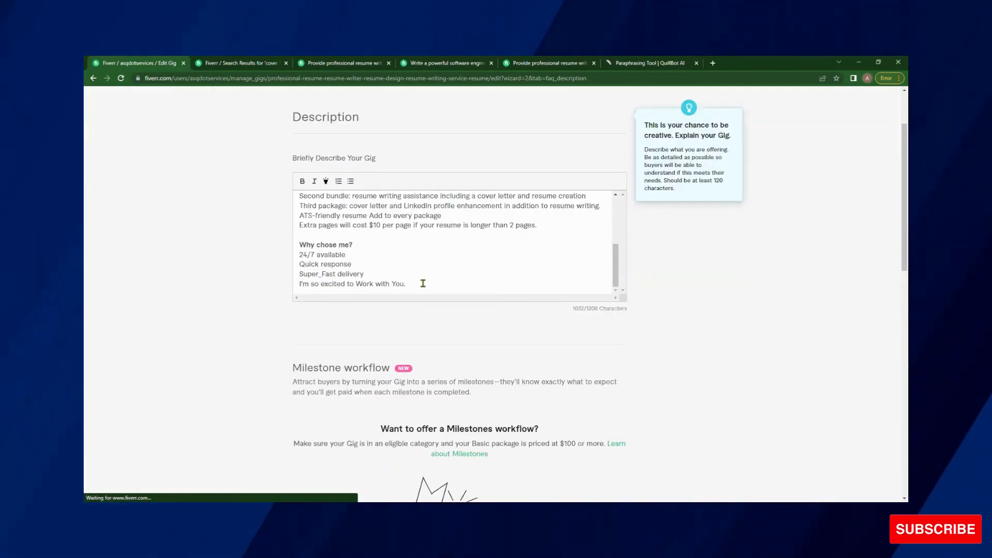
scroll(423, 284, "up", 3)
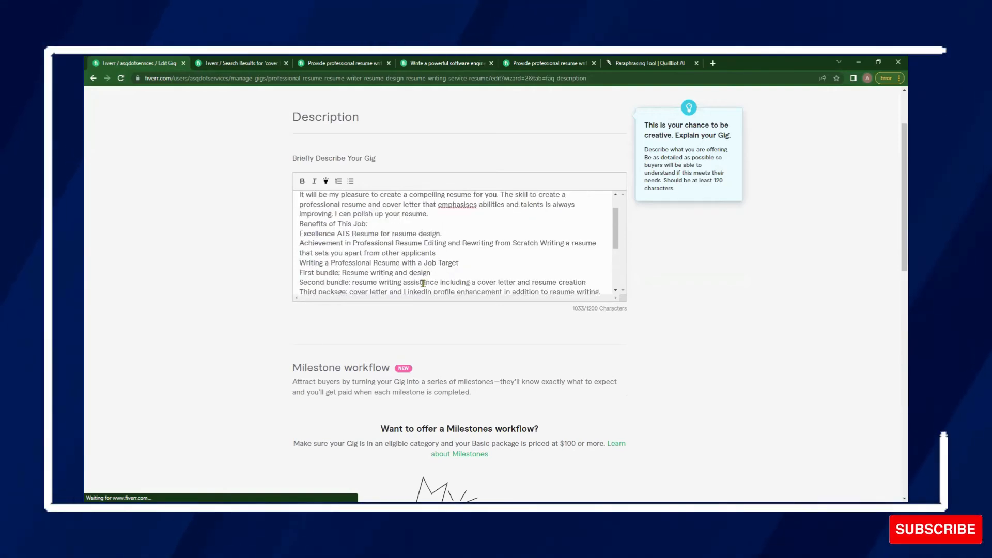
scroll(379, 249, "up", 1)
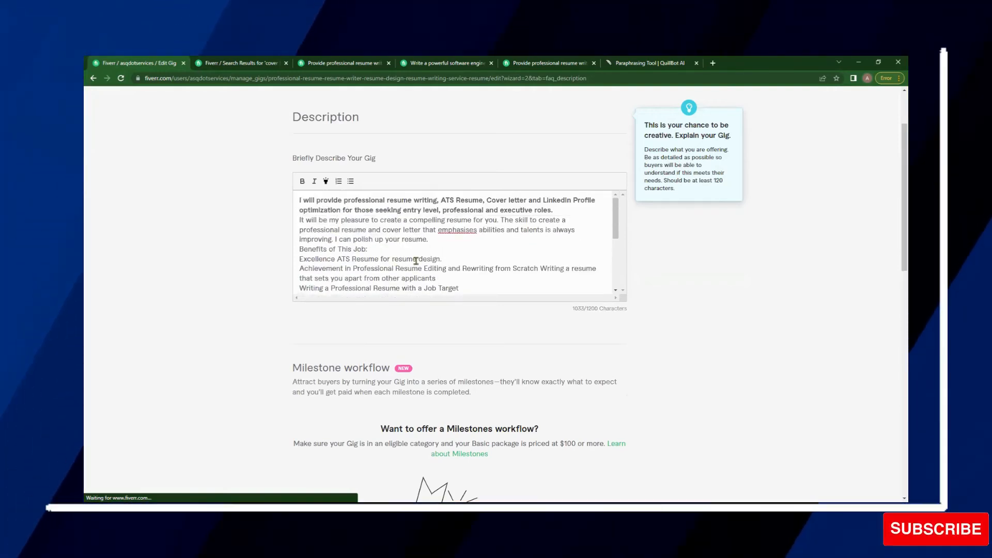
scroll(445, 261, "down", 1)
scroll(453, 262, "up", 1)
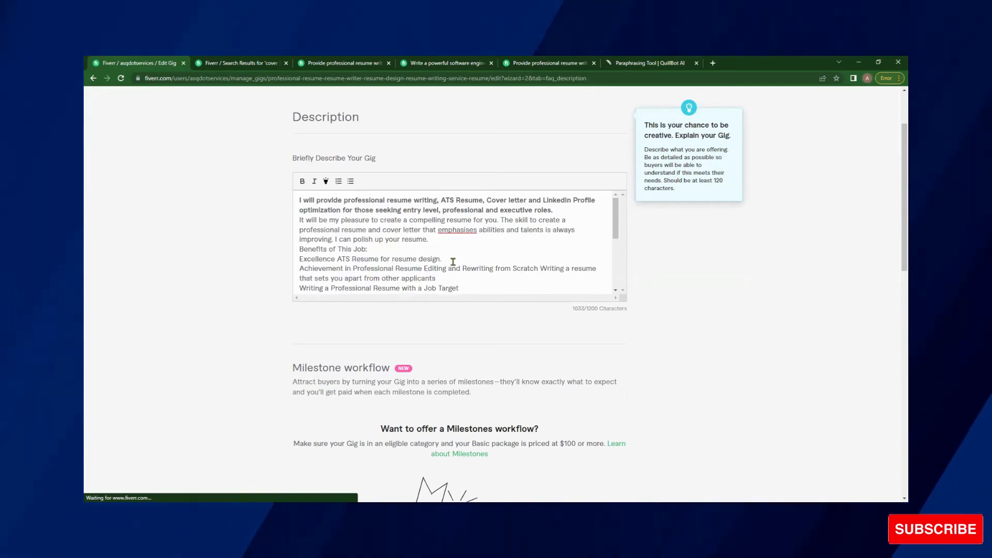
scroll(452, 262, "down", 3)
scroll(454, 261, "up", 1)
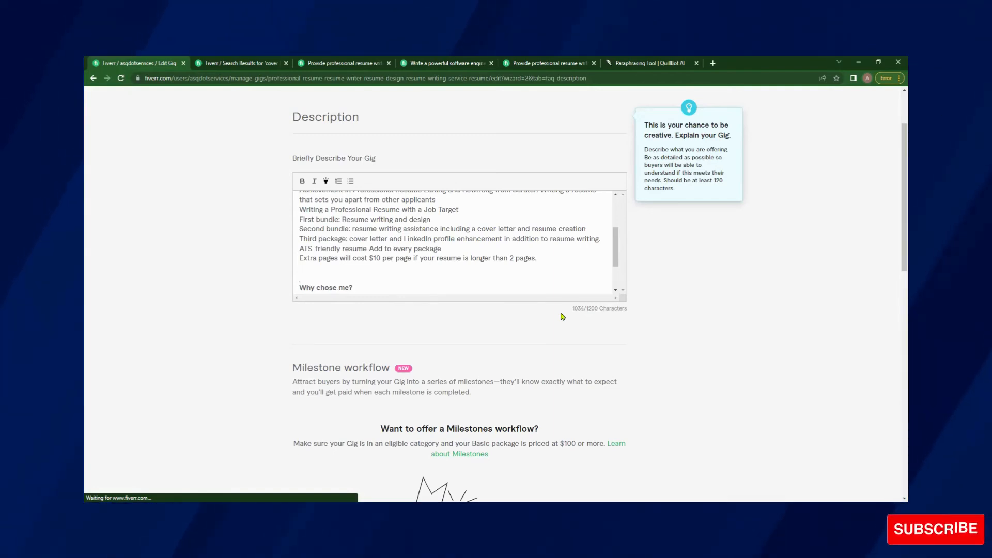
key("Up")
Step: Copy the suggested search term "cover letter writing" from the Fiverr results and add it to the description as #coverletterwriting
left_click(257, 61)
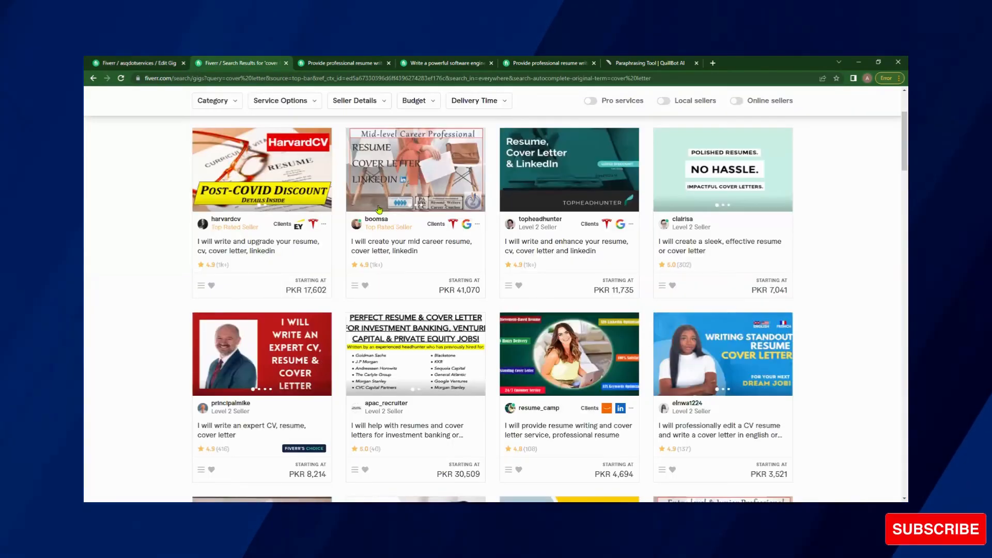
scroll(268, 153, "up", 3)
right_click(267, 151)
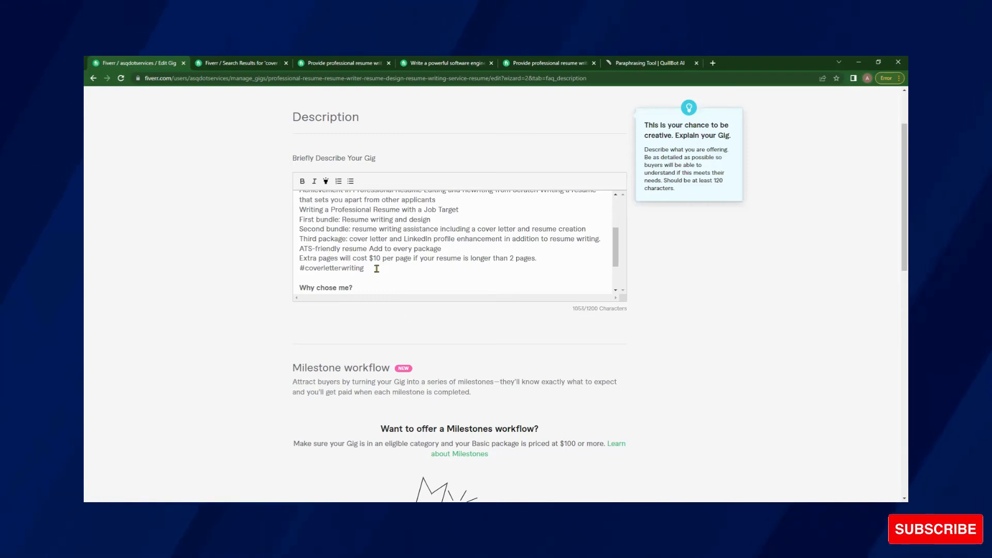
Step: Start a second hashtag in the description and copy the suggested term "resume and cover letter" from the Fiverr search results
type("#")
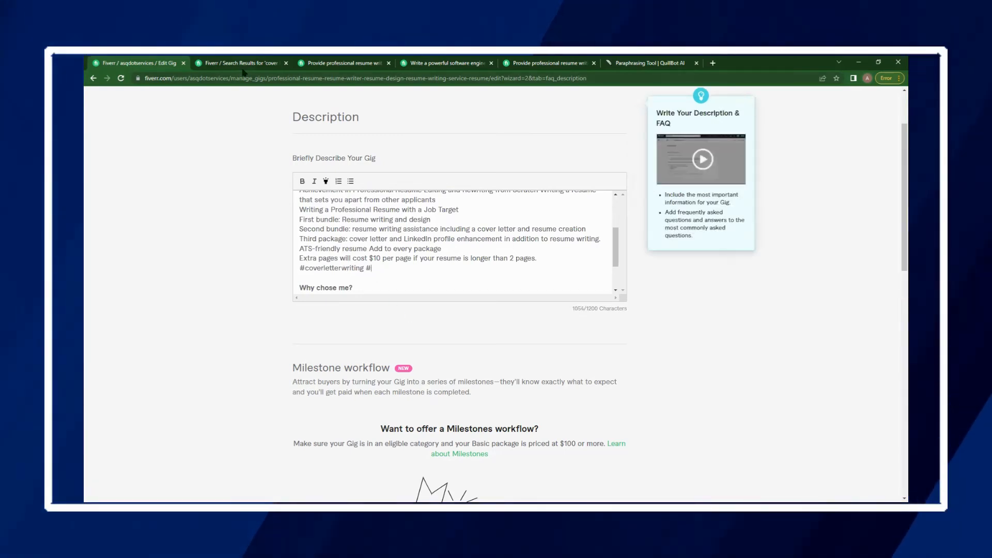
key("ctrl+Tab")
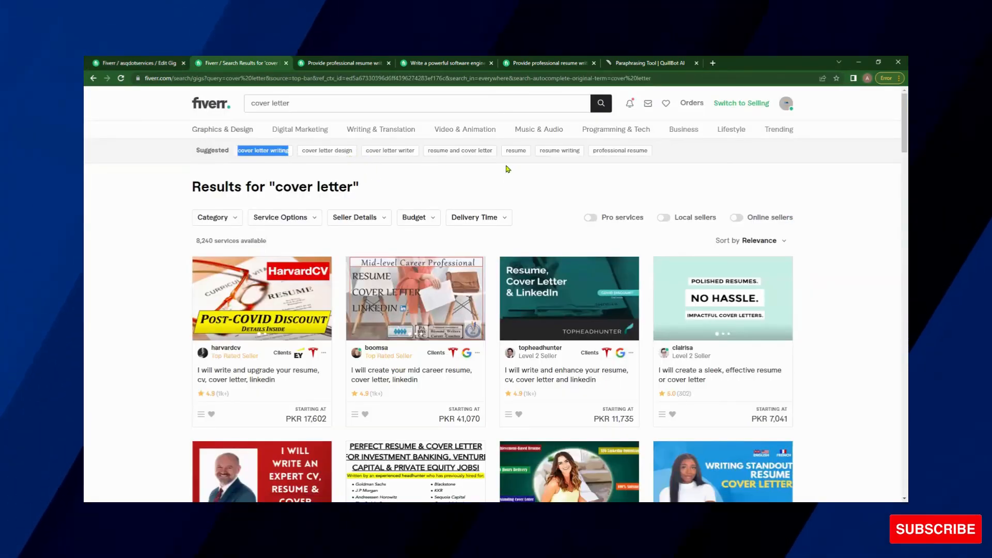
triple_click(428, 154)
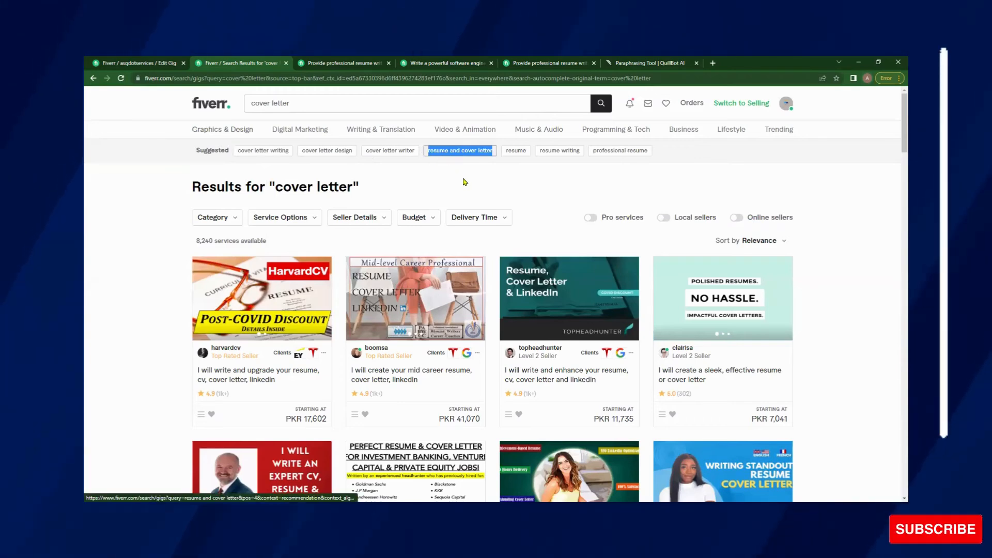
right_click(445, 153)
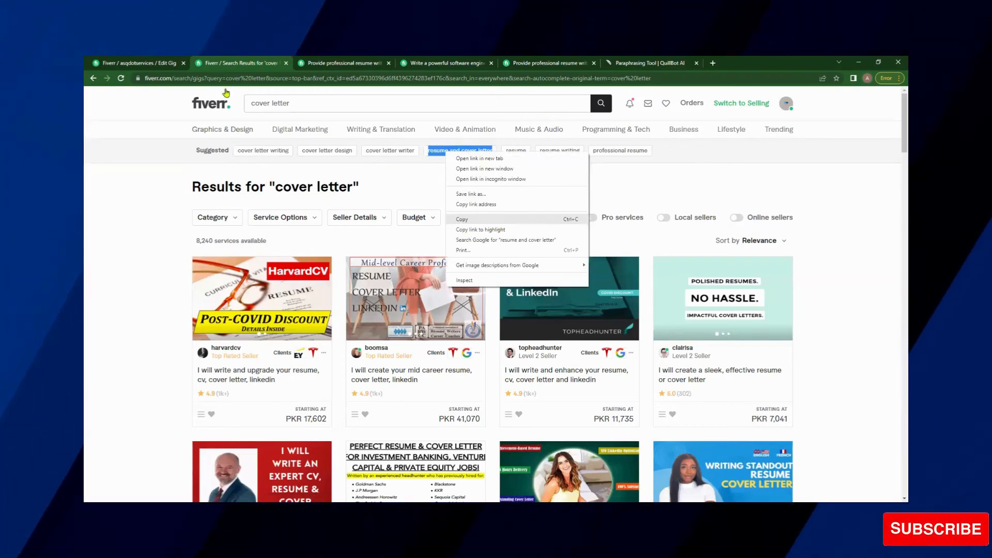
left_click(462, 219)
left_click(138, 63)
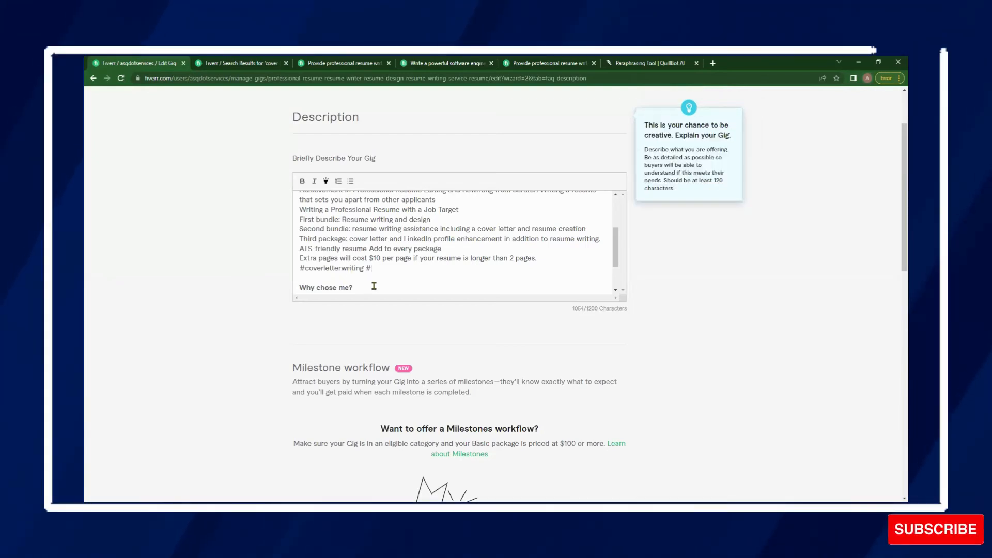
Step: Paste the copied term into the second hashtag and remove its spaces so it reads #resumeandcoverletter
left_click(889, 333)
left_click(439, 267)
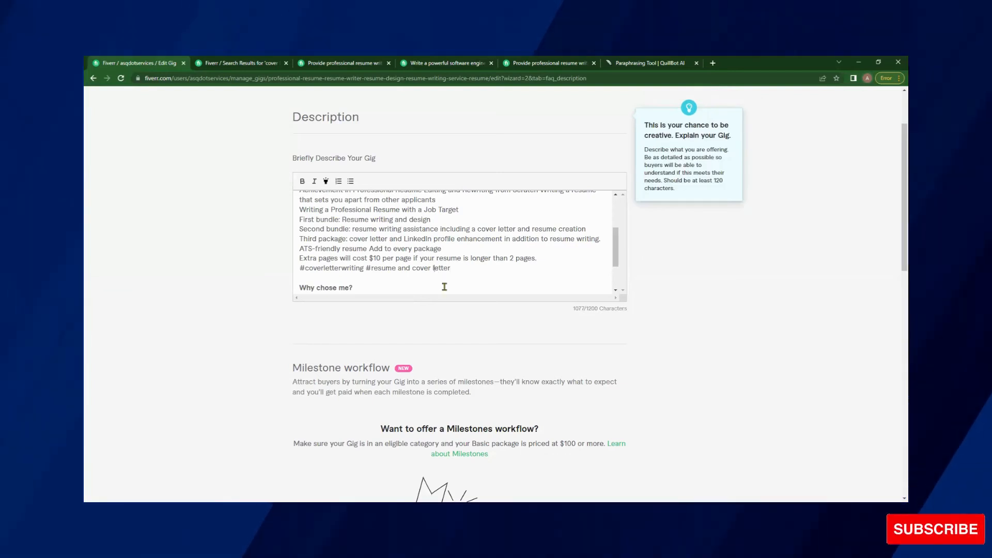
left_click(693, 359)
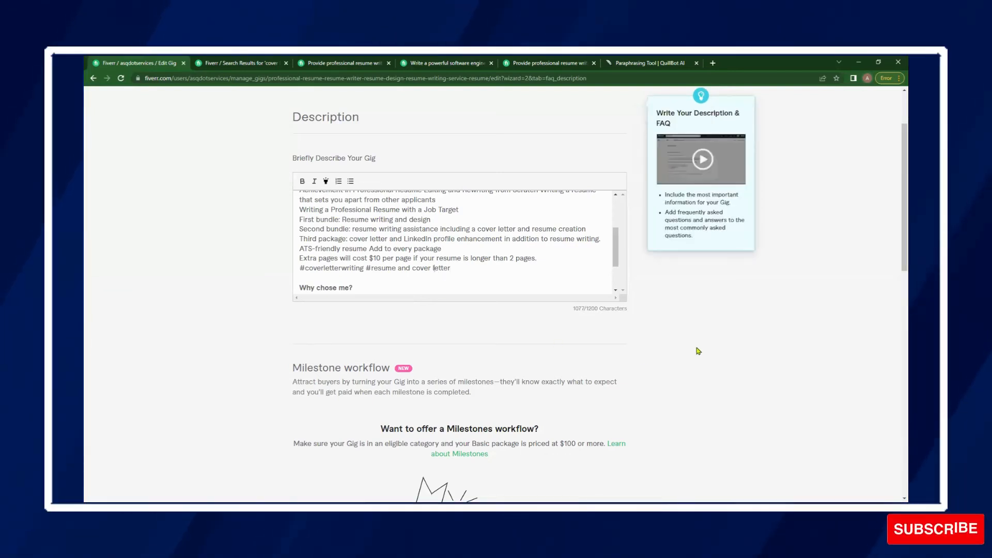
left_click(433, 268)
key("BackSpace")
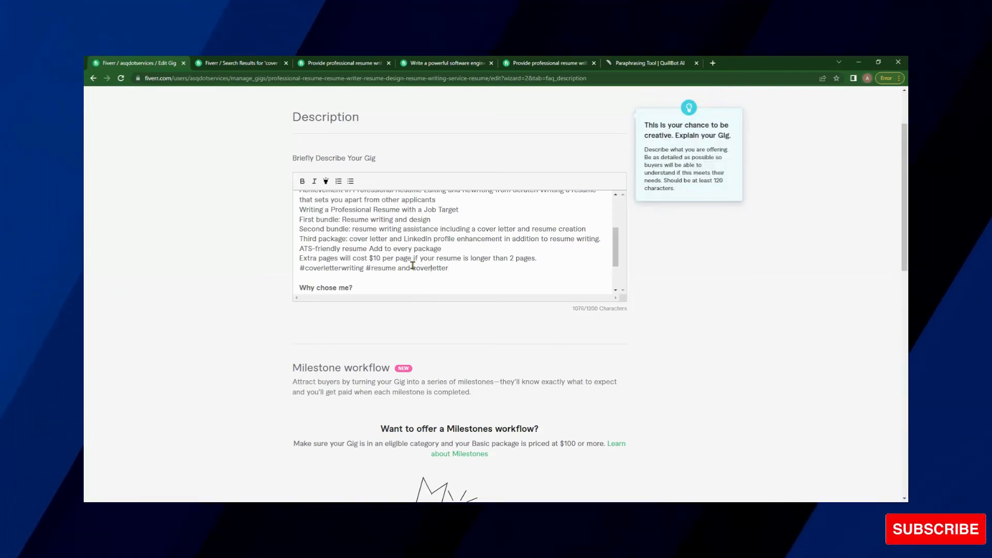
key("BackSpace")
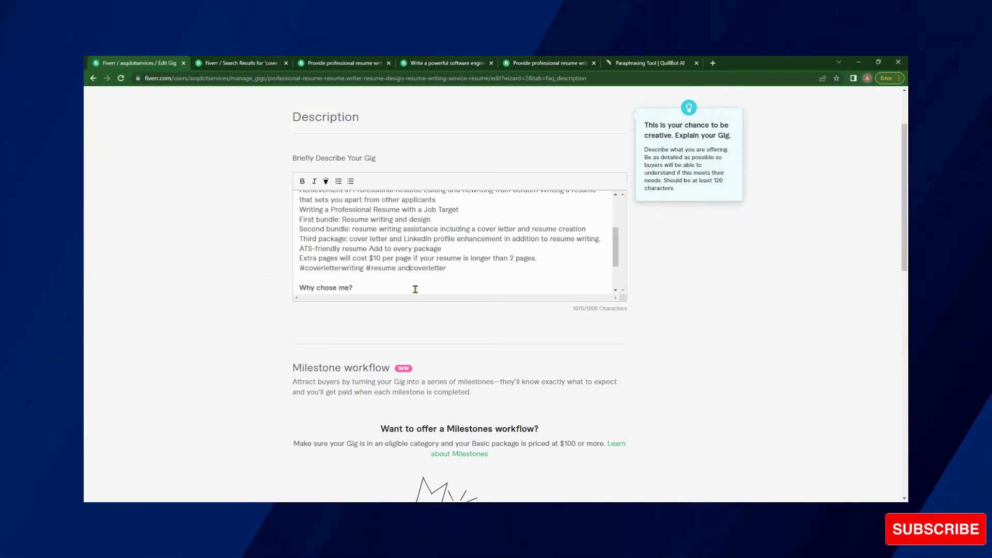
key("End")
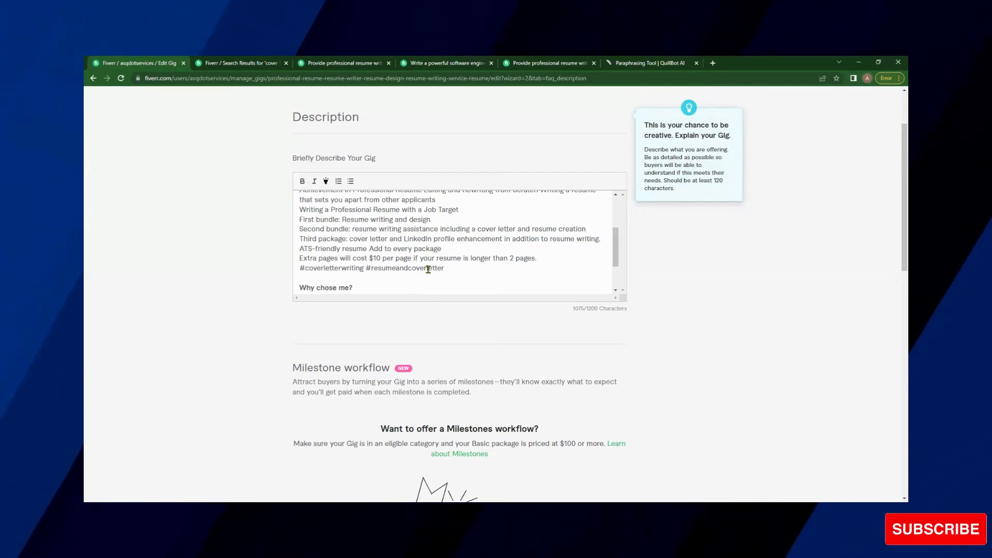
Step: Start a third hashtag, search Fiverr for "resume", copy the suggested term "resume editing" and return to the description
type("#")
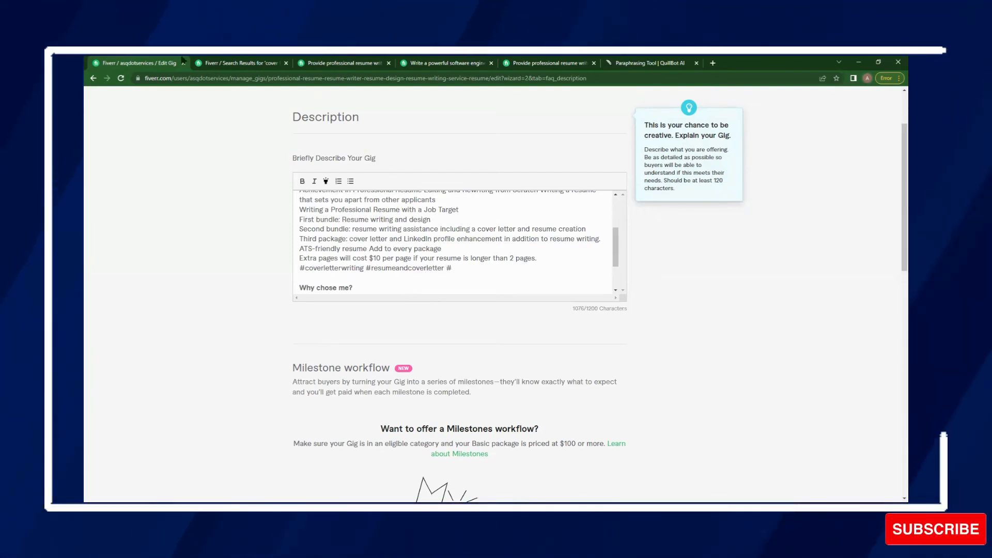
left_click(241, 62)
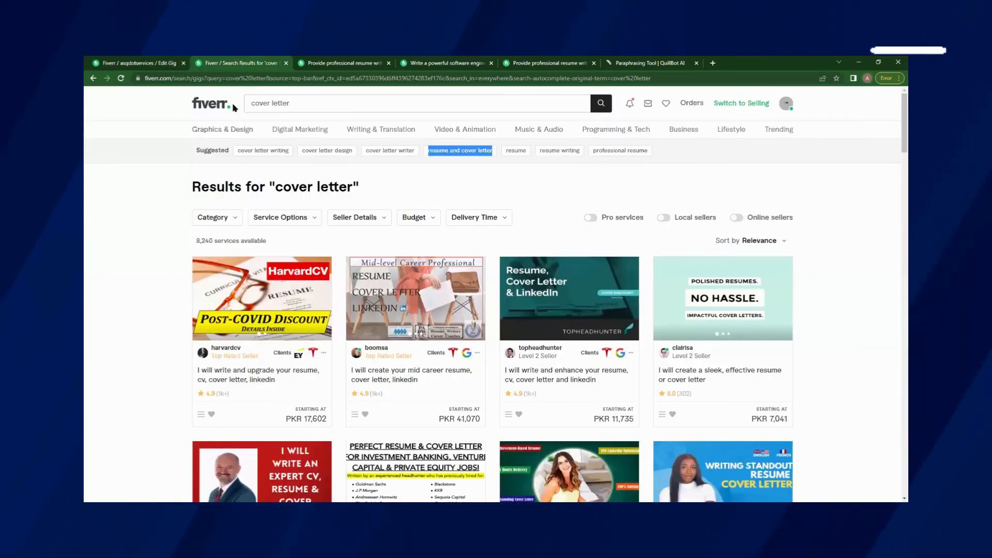
key("BackSpace")
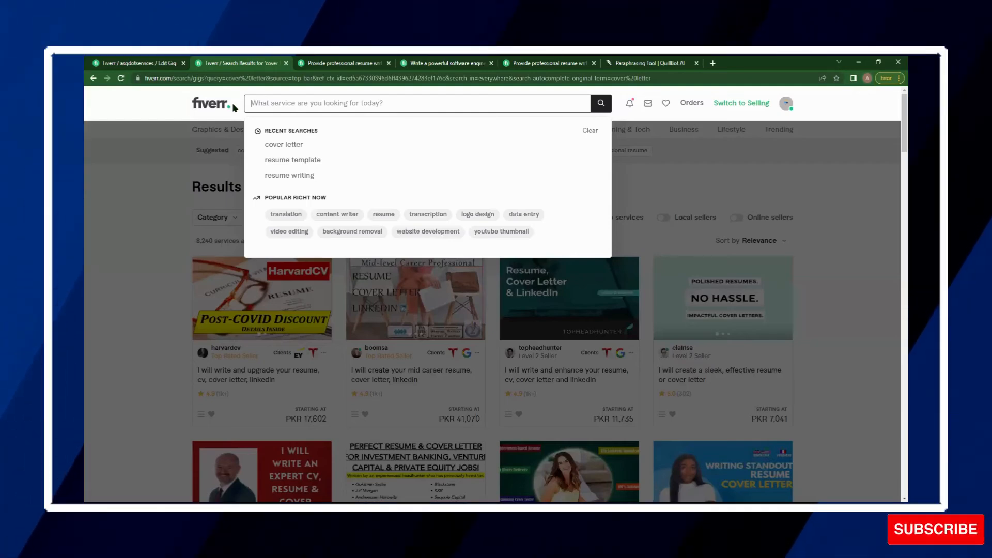
type("resume")
key("Return")
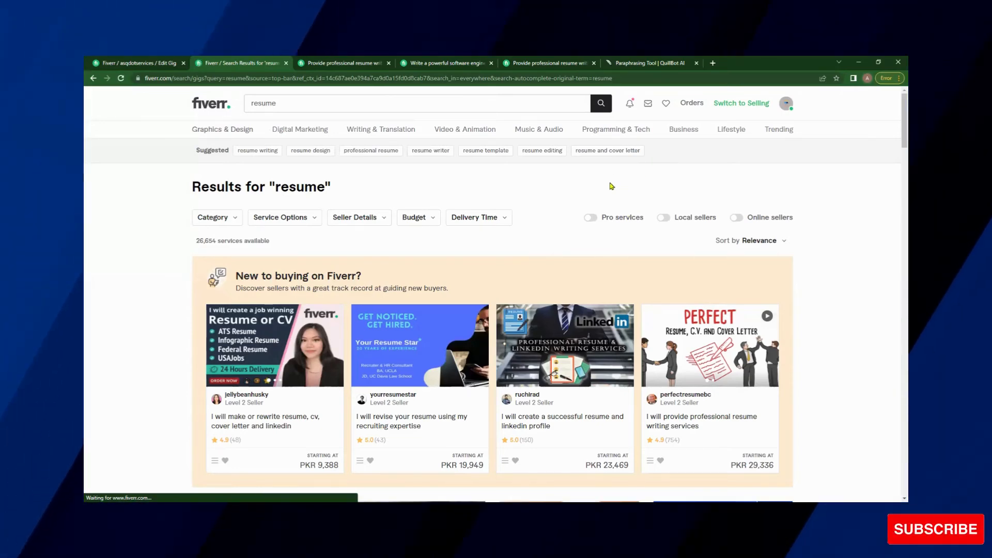
left_click_drag(546, 160, 520, 156)
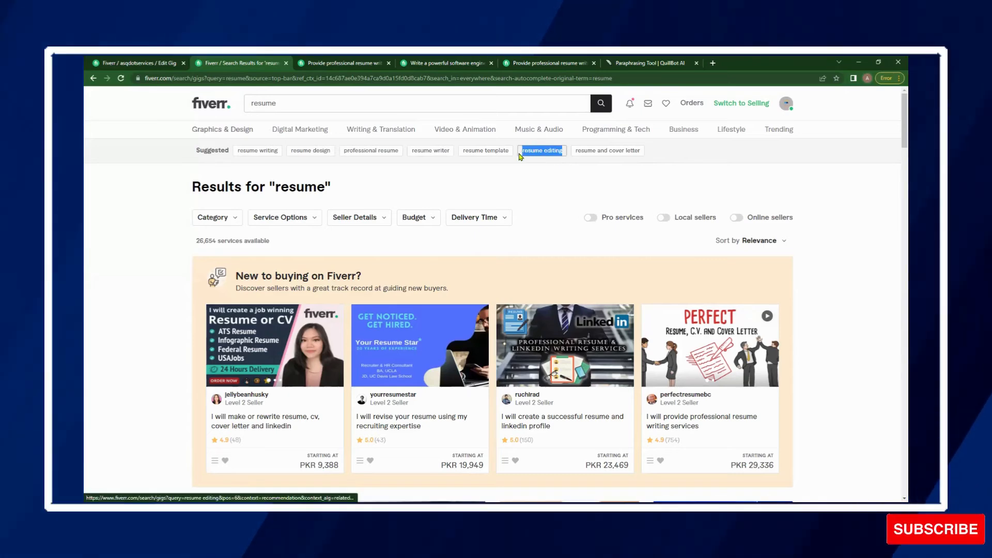
left_click(126, 62)
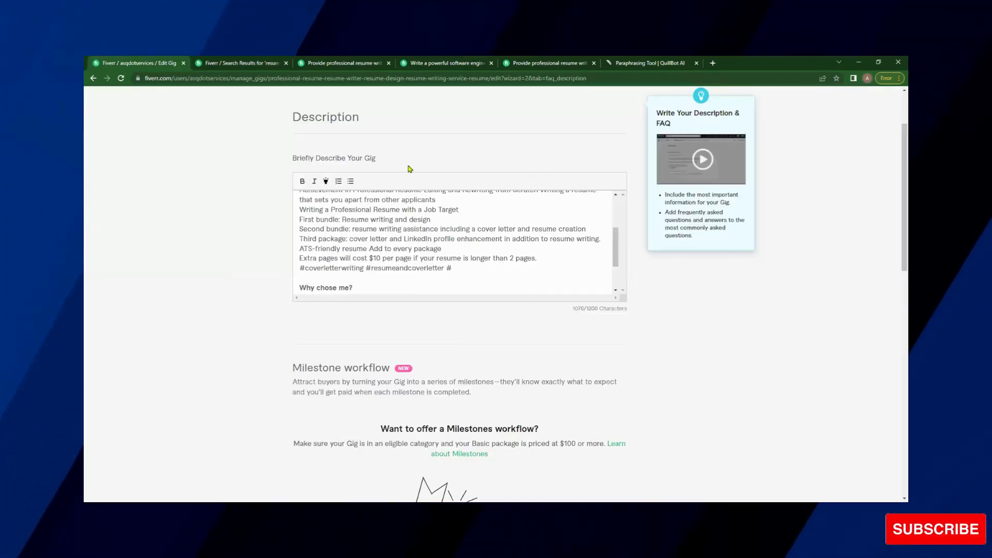
Step: Paste the copied term into the third hashtag and remove its space so it reads #resumeediting, then review the rest of the description
key("ctrl+v")
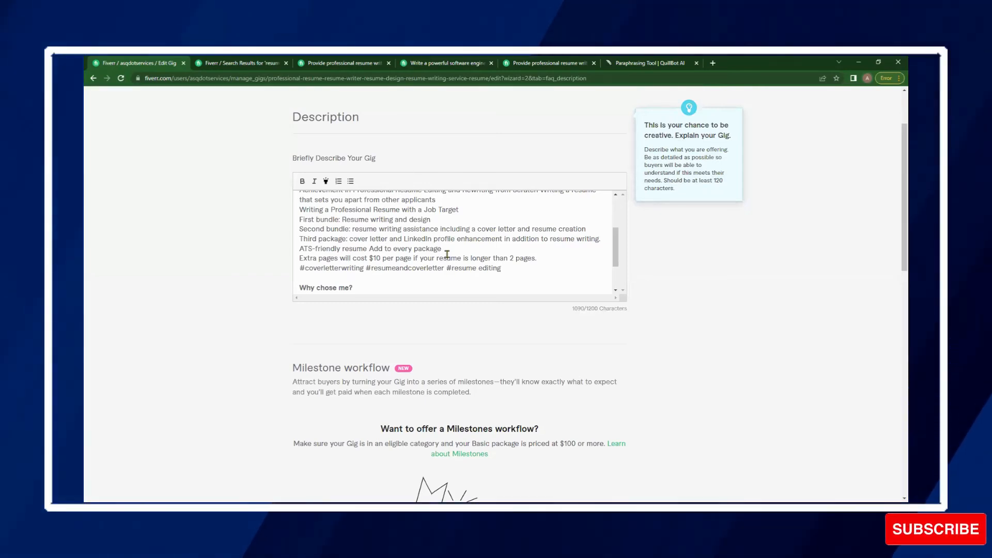
left_click(481, 268)
key("Left")
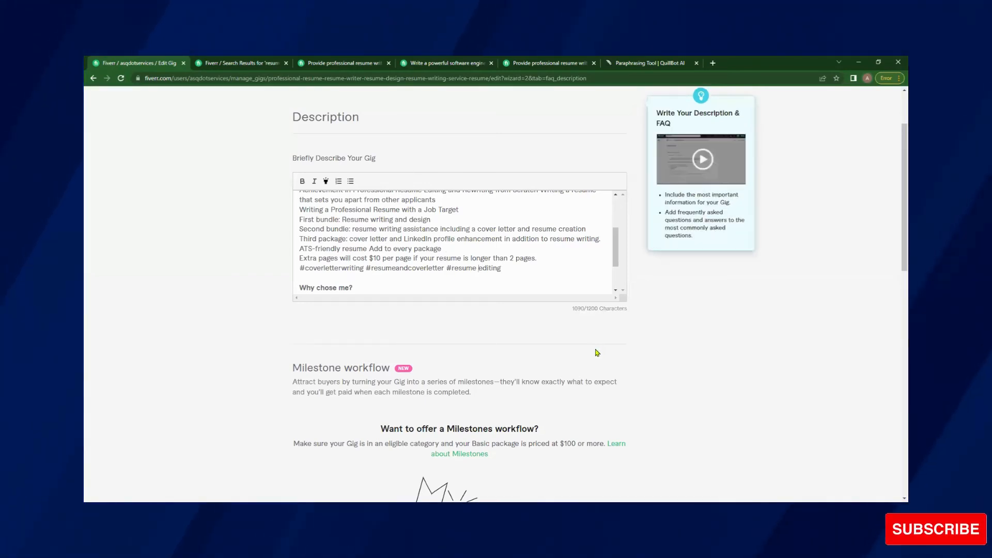
key("BackSpace")
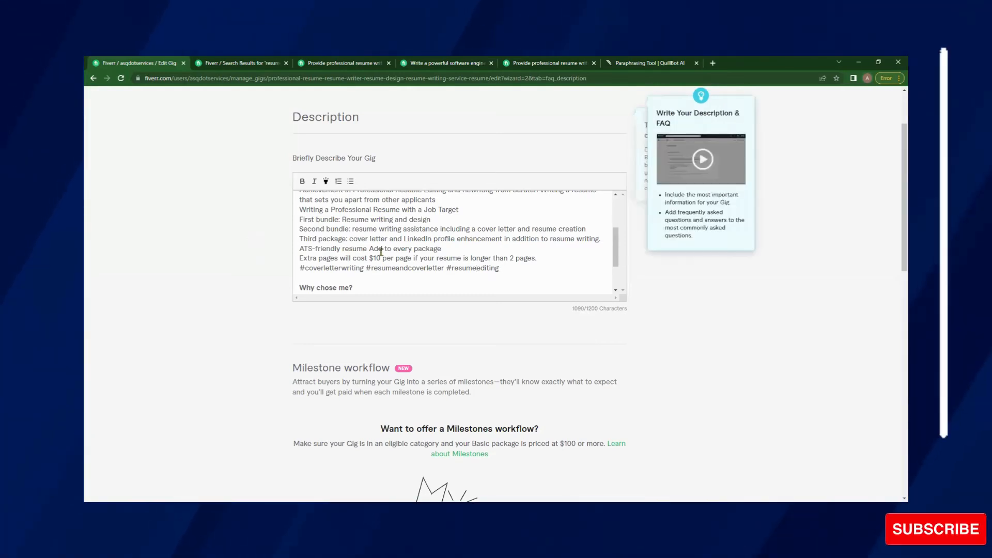
scroll(357, 251, "down", 1)
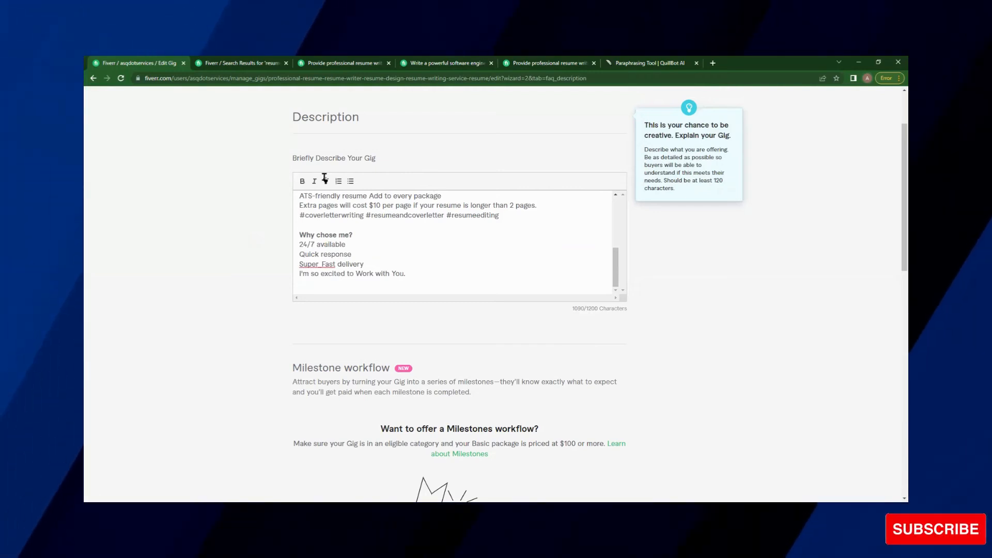
scroll(378, 258, "down", 2)
scroll(584, 423, "down", 4)
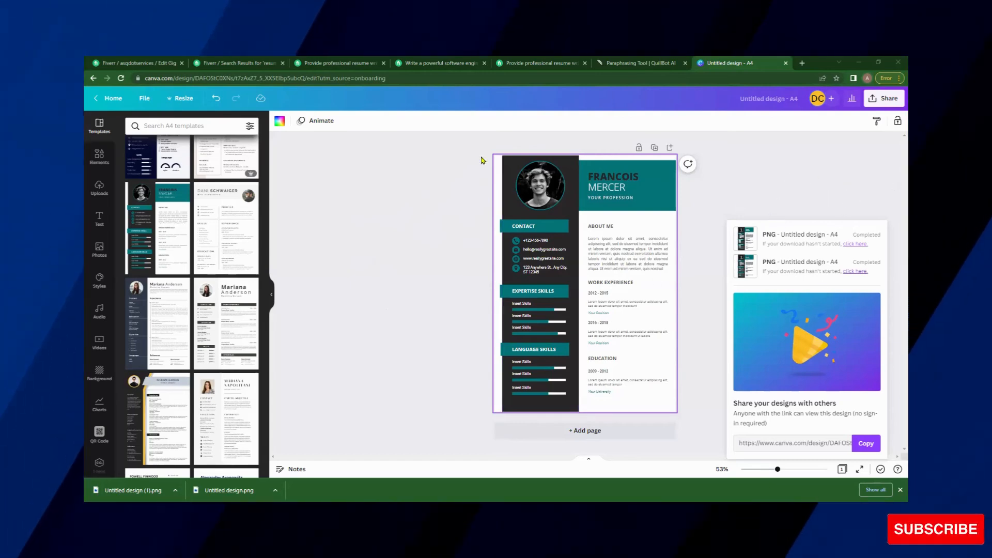
Step: Apply the plain white business consultant resume template in Canva and download the design as PDF Standard
scroll(197, 249, "down", 5)
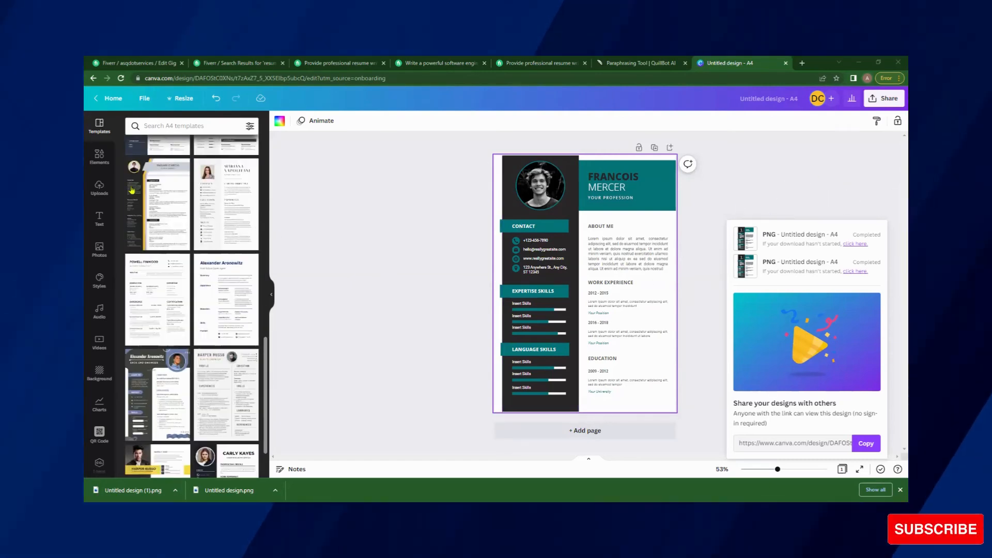
scroll(149, 226, "down", 5)
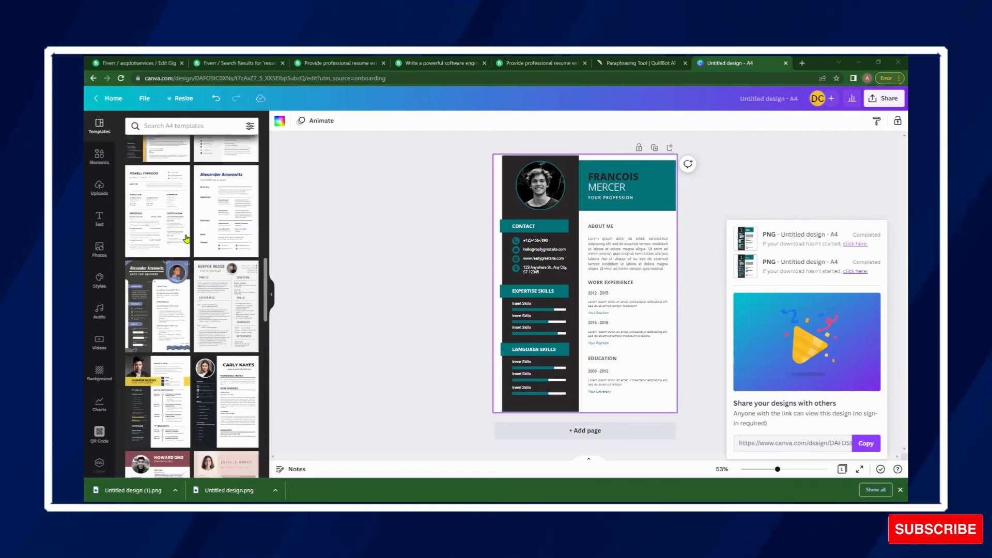
scroll(220, 227, "down", 5)
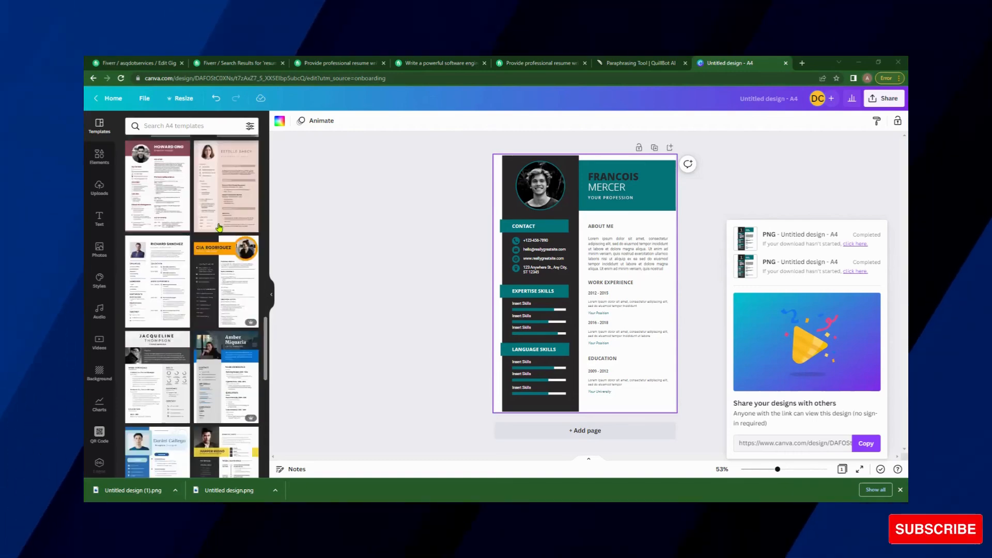
scroll(219, 227, "down", 4)
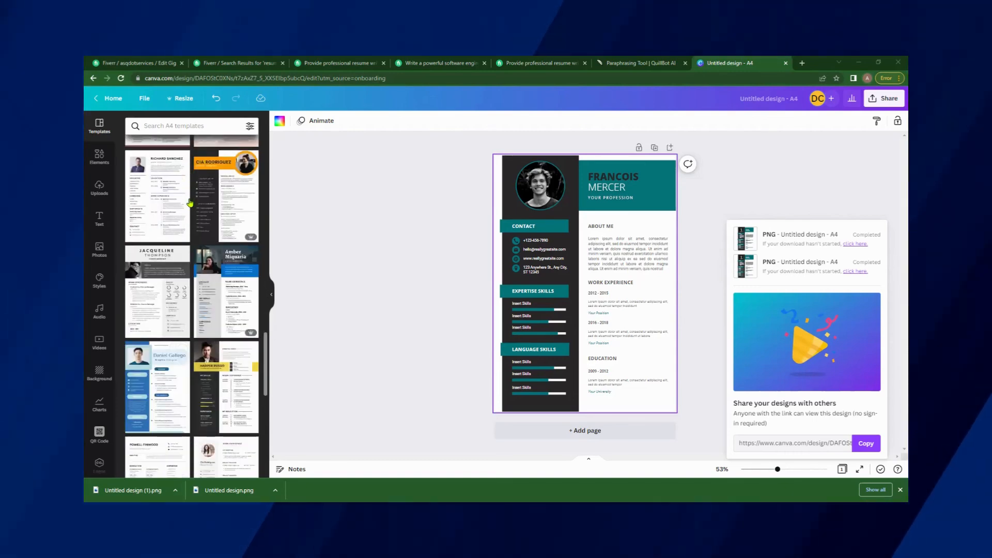
scroll(190, 203, "down", 3)
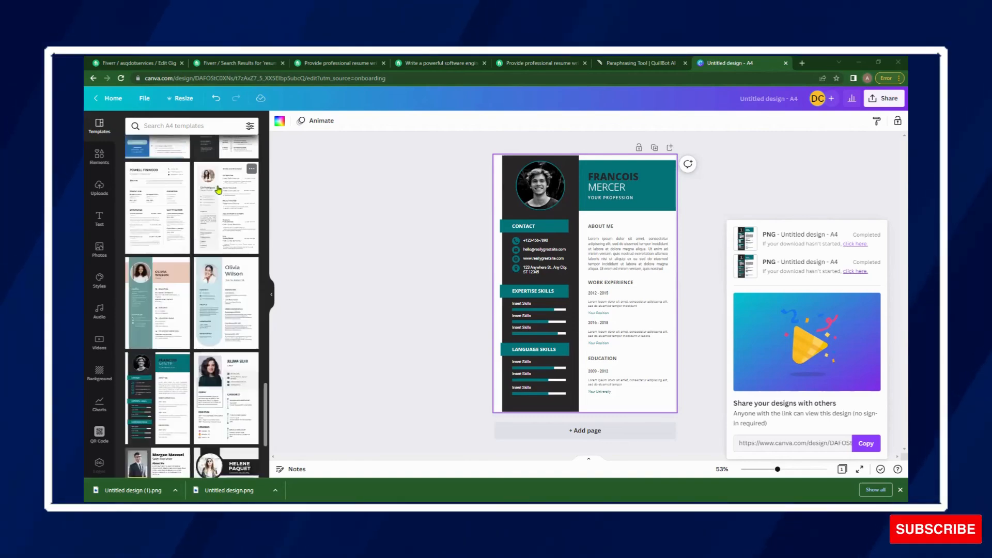
left_click(186, 208)
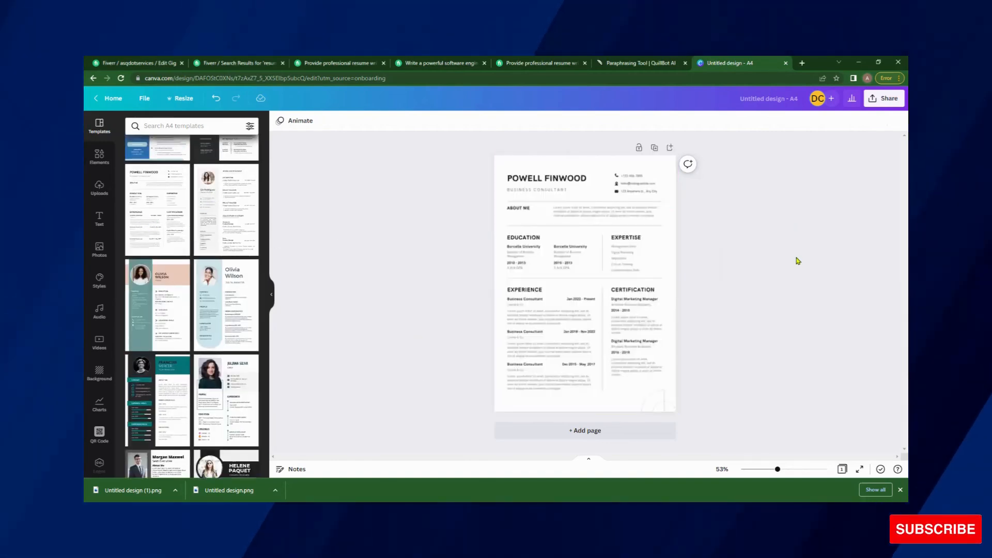
left_click(879, 103)
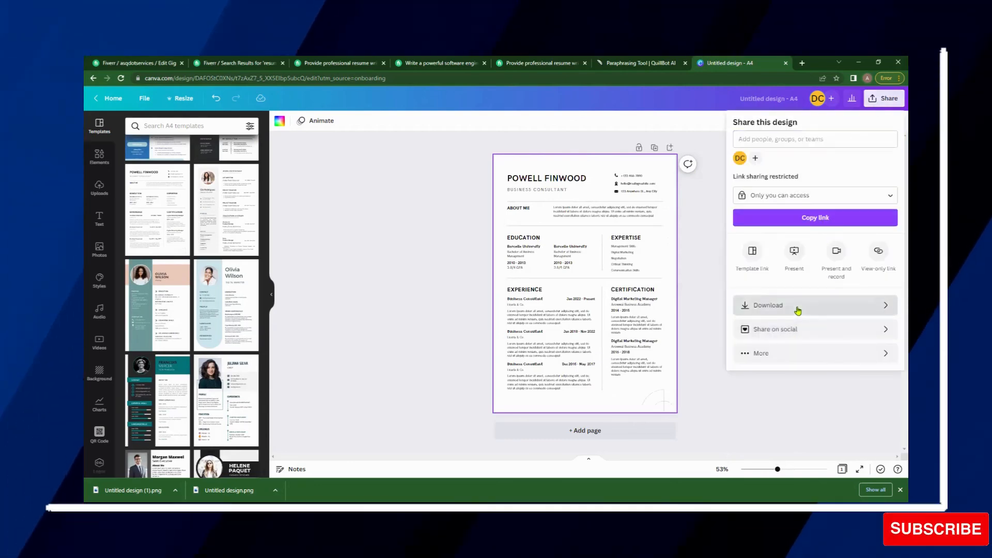
left_click(799, 310)
left_click(824, 228)
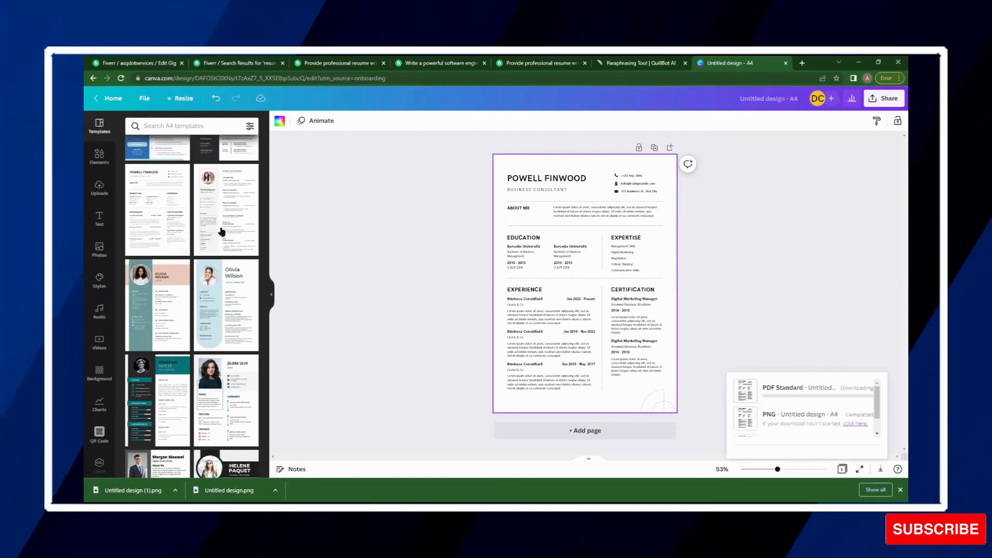
Step: Browse the A4 resume templates for another design
scroll(222, 232, "down", 5)
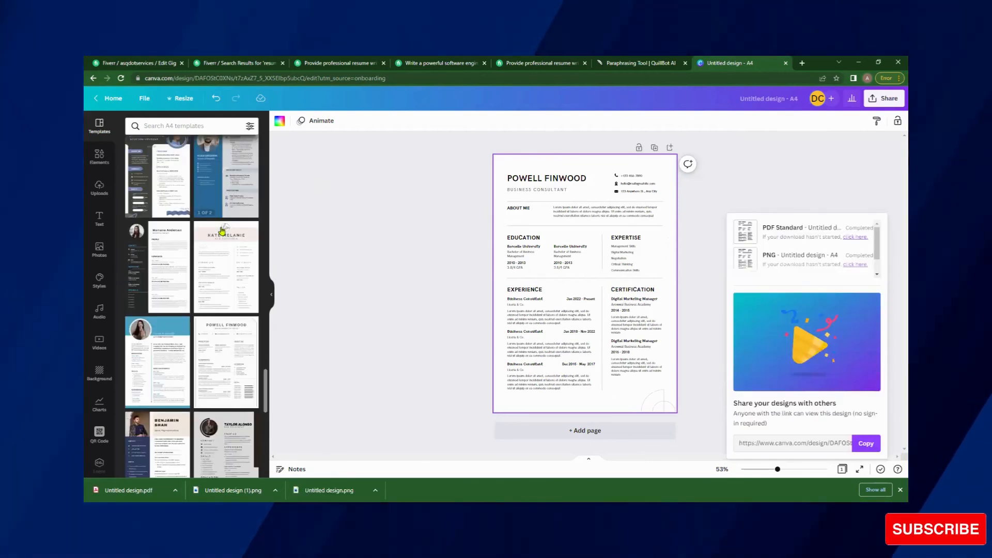
scroll(222, 231, "down", 2)
scroll(222, 232, "down", 3)
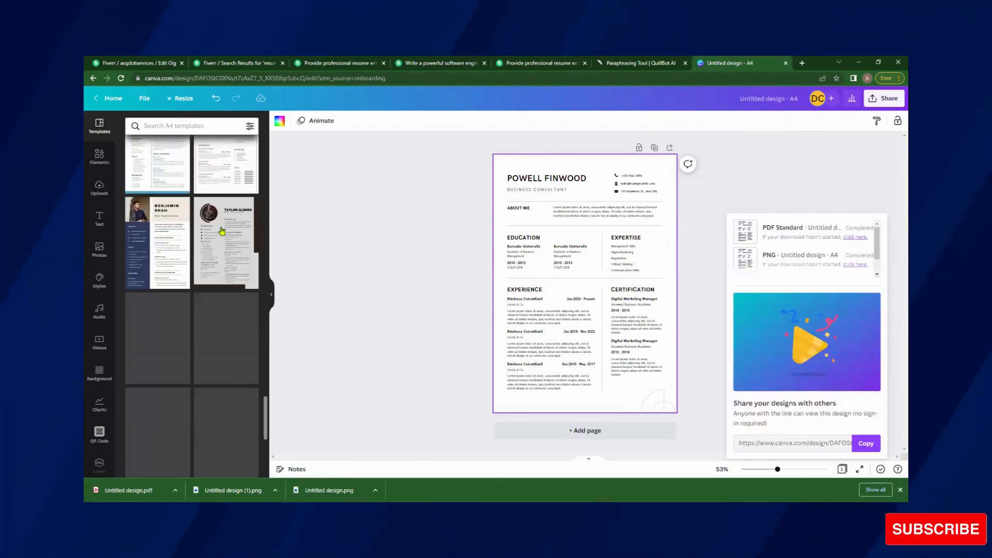
scroll(221, 231, "down", 2)
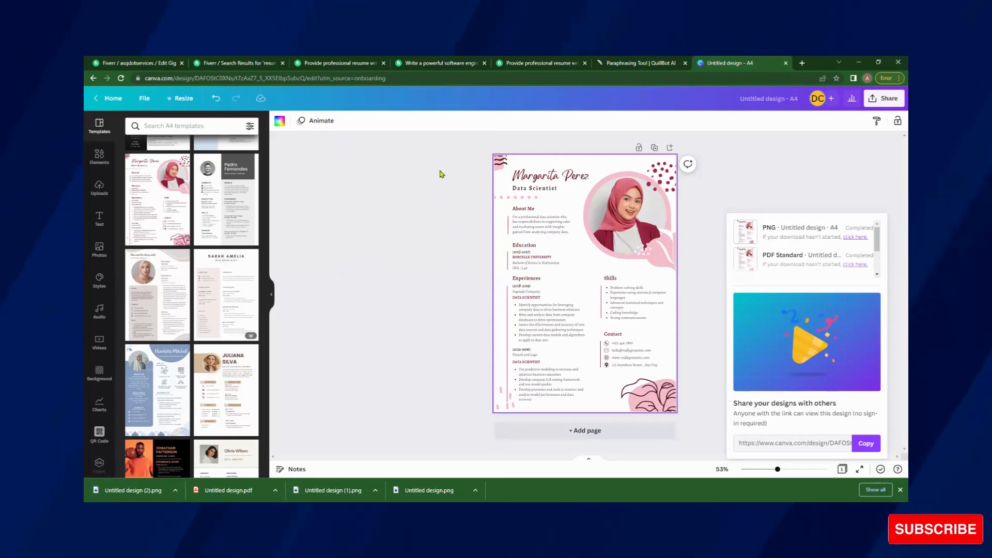
Step: Return to the Fiverr gig's gallery page and upload the PNG "Untitled design (1)" from Downloads as the first image
left_click(274, 63)
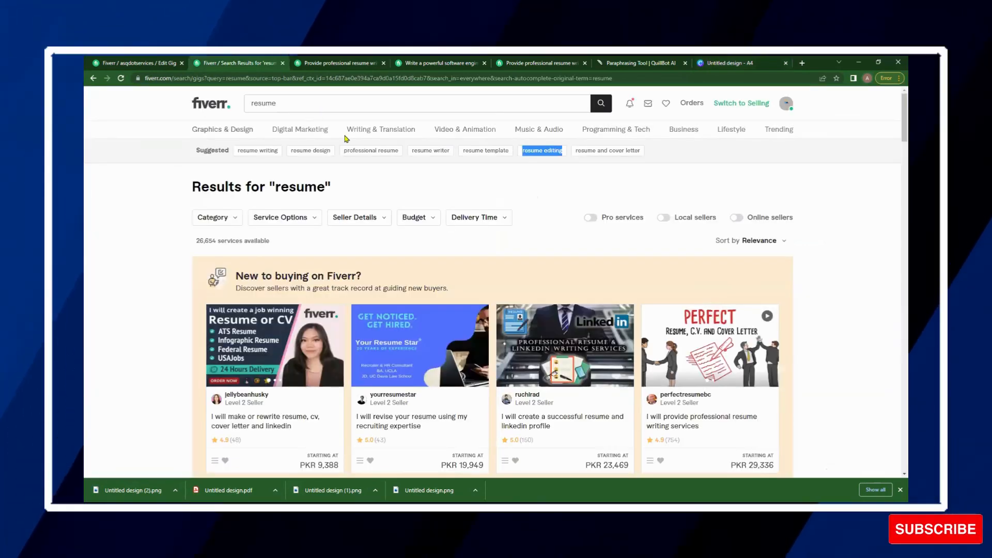
left_click(129, 62)
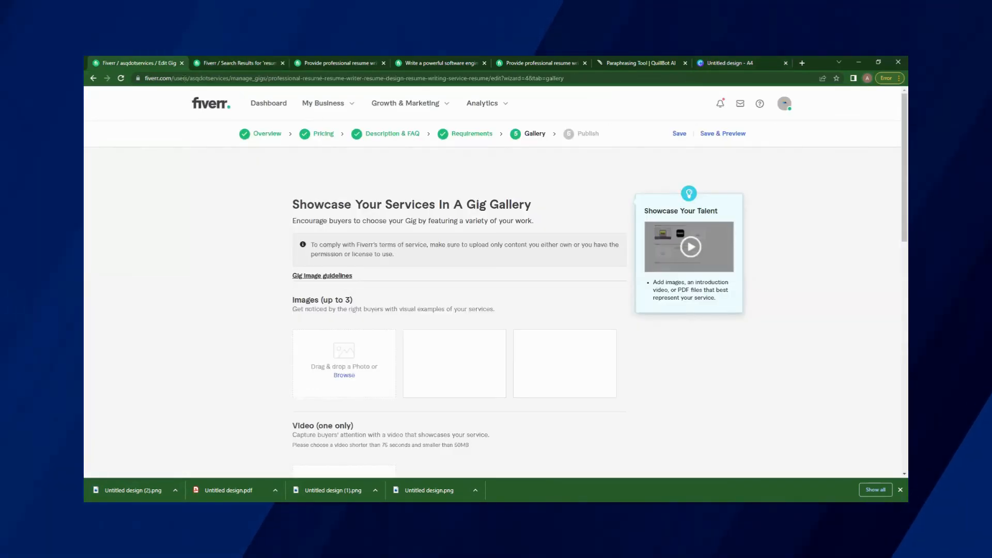
scroll(344, 339, "down", 1)
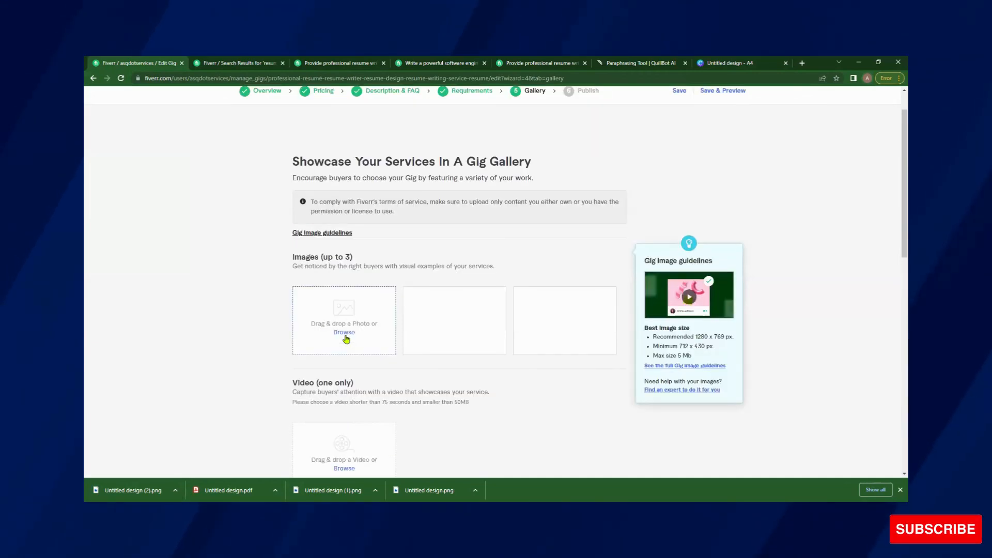
left_click(344, 333)
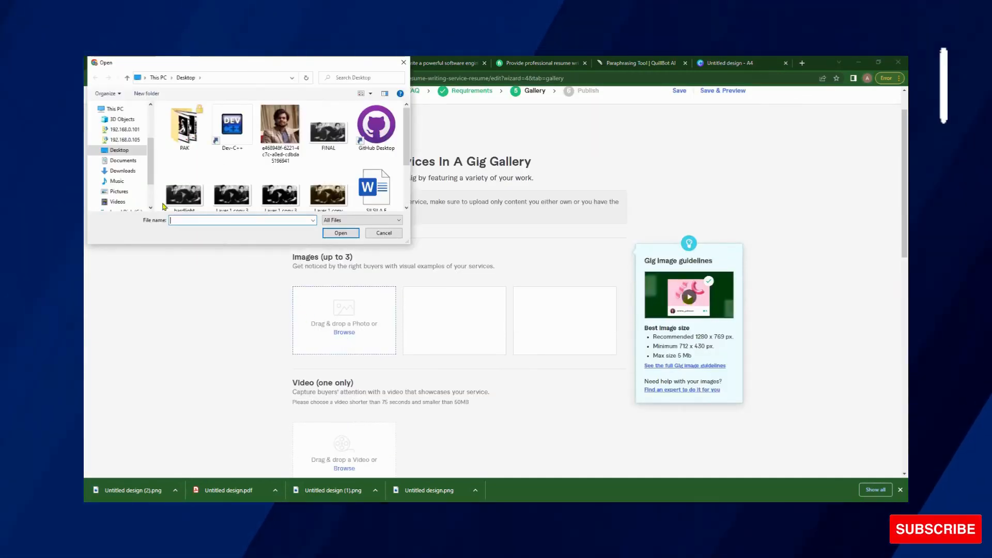
left_click(130, 173)
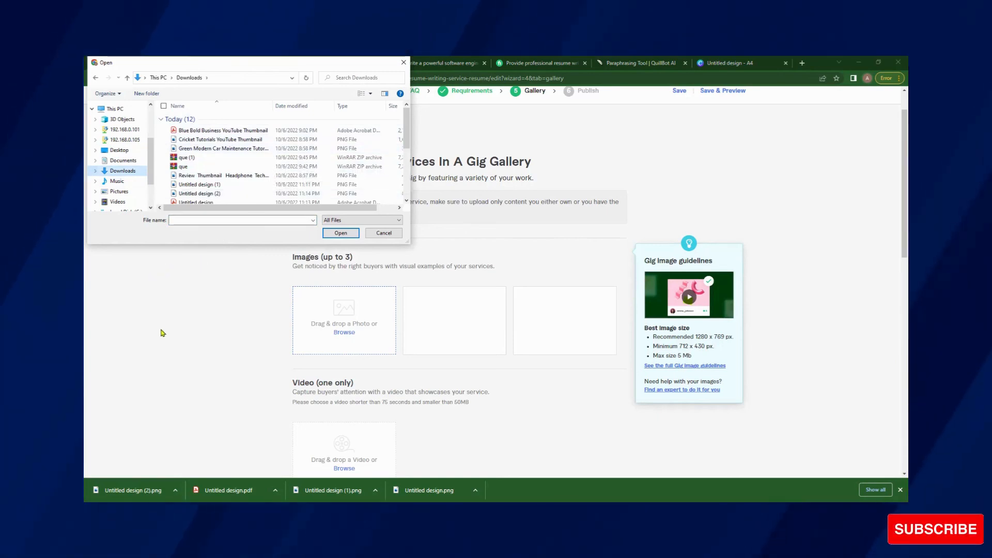
scroll(240, 160, "down", 2)
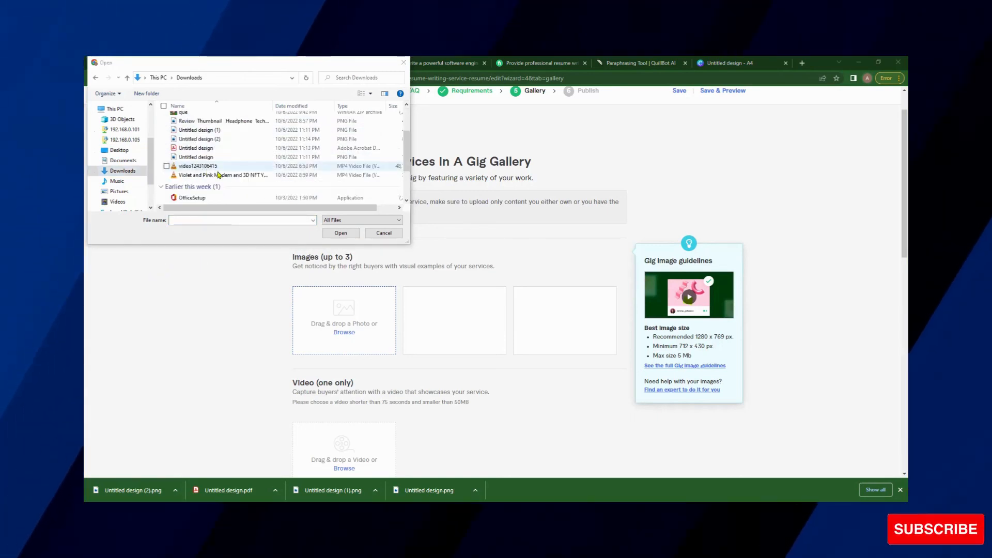
scroll(233, 147, "up", 1)
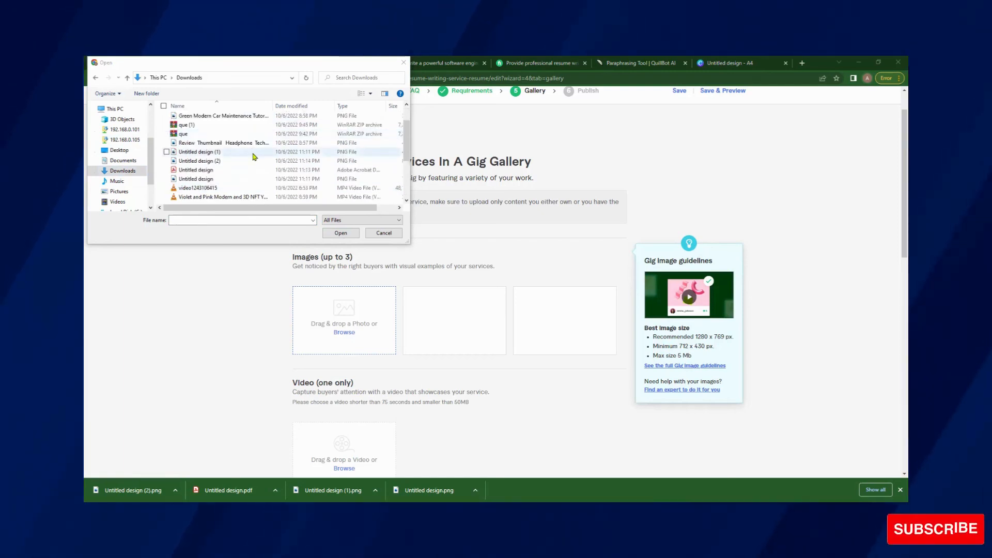
left_click_drag(247, 208, 227, 207)
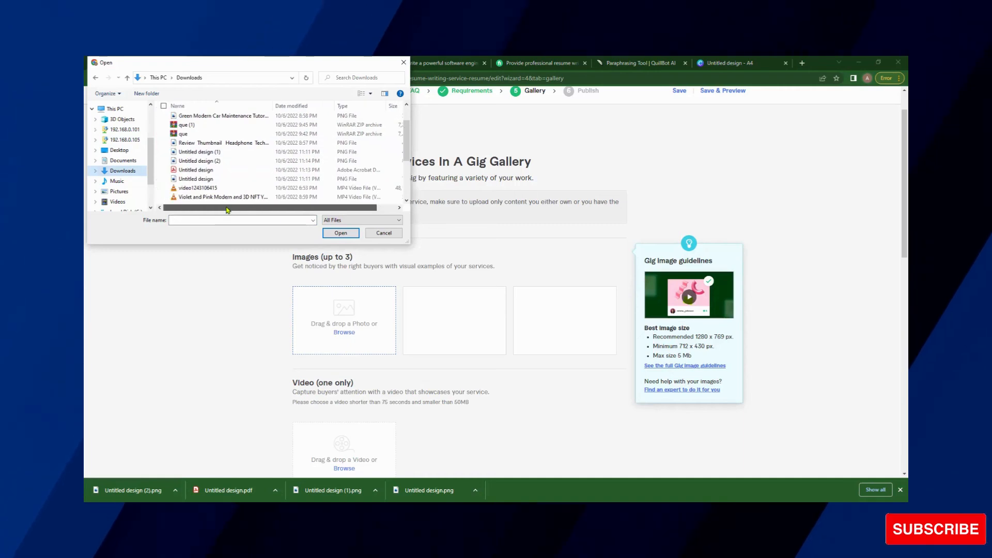
left_click(221, 157)
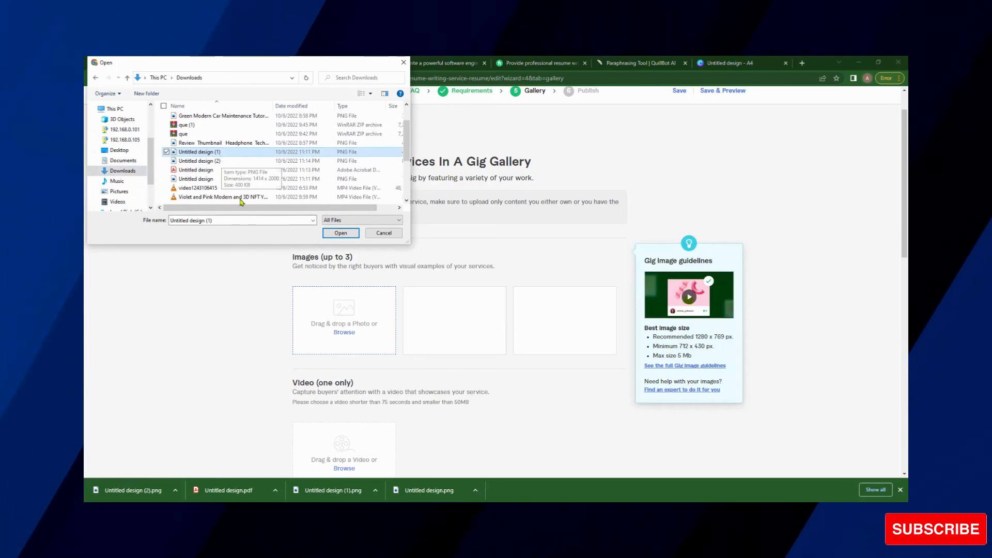
left_click(340, 233)
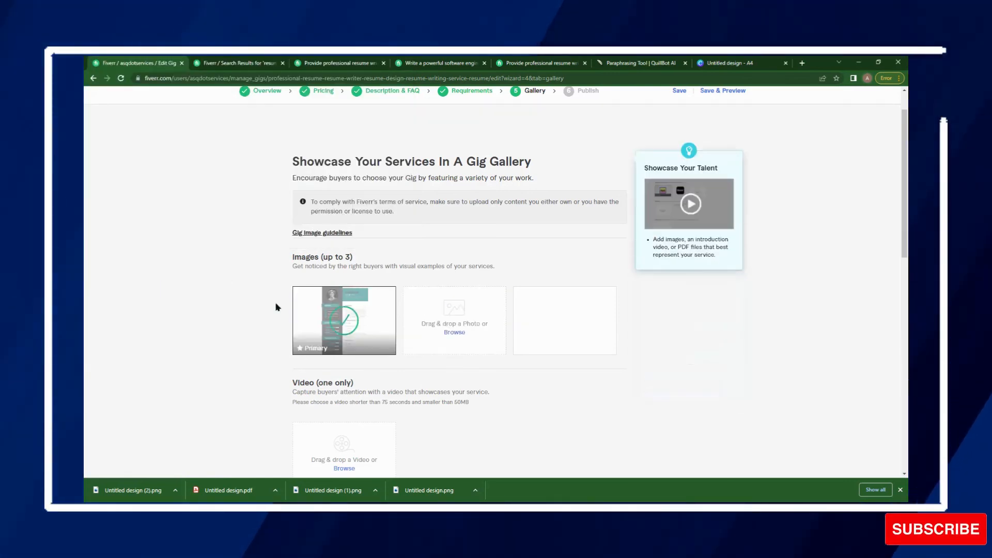
Step: Upload the PNG "Untitled design (2)" from Downloads as the second gallery image
left_click(460, 333)
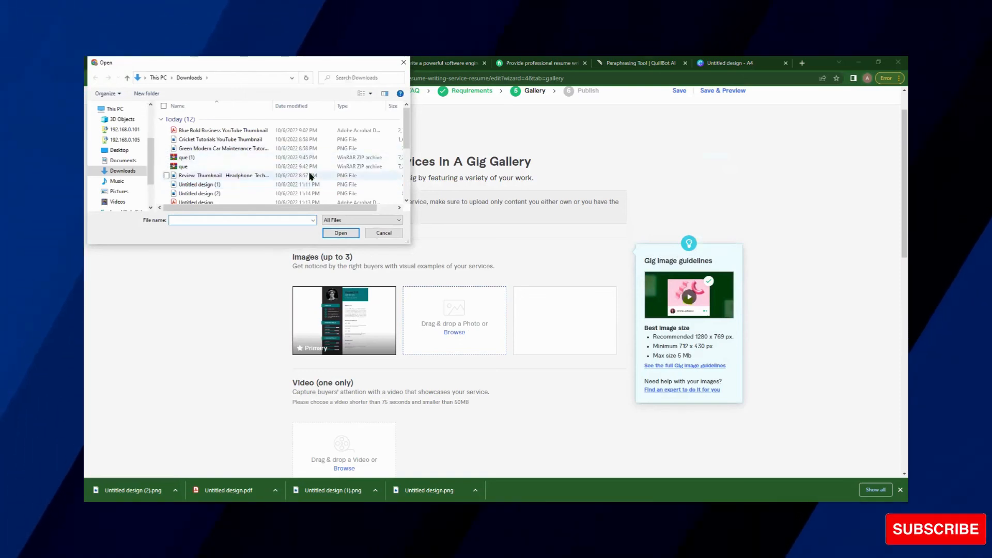
scroll(311, 176, "down", 1)
left_click(289, 173)
double_click(293, 177)
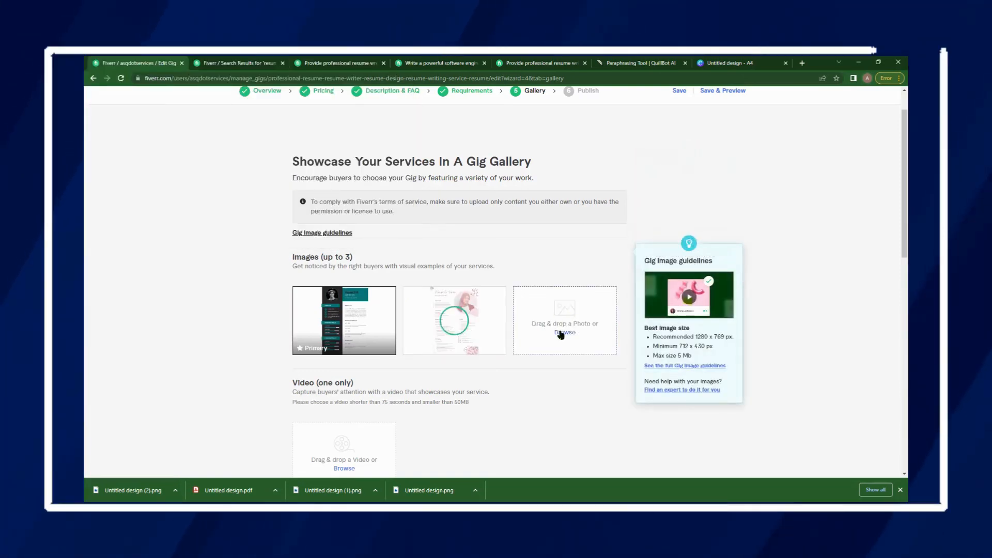
Step: Upload the PNG "Untitled design" from Downloads as the third gallery image
left_click(565, 333)
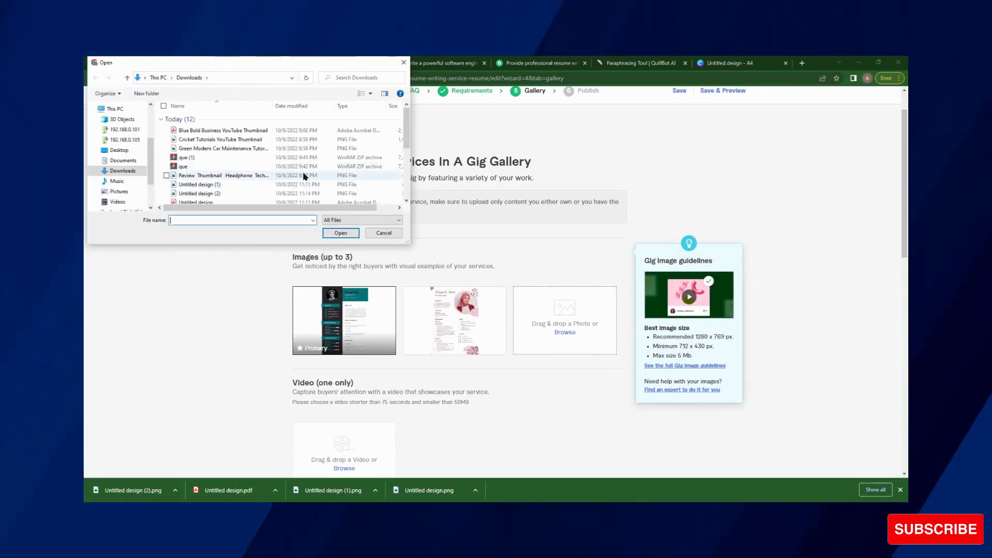
scroll(290, 166, "down", 1)
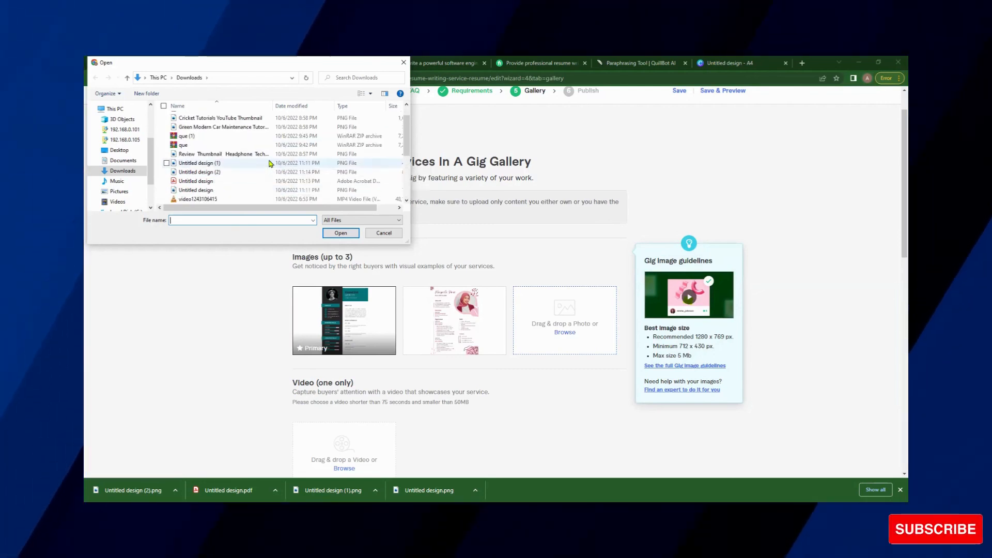
double_click(264, 190)
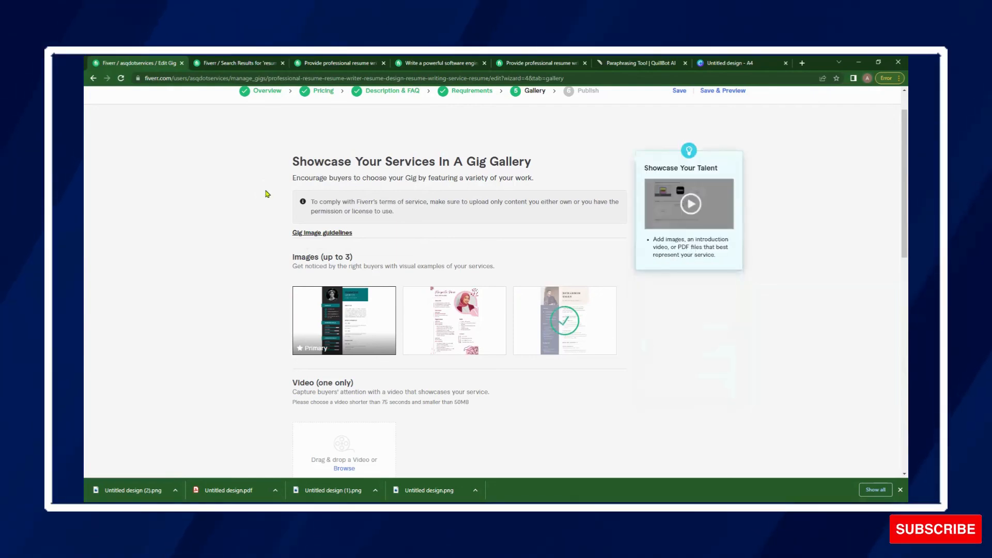
Step: Upload the PDF "Untitled design" from Downloads as the first gallery document, then save the gallery and continue to publishing
scroll(382, 310, "down", 3)
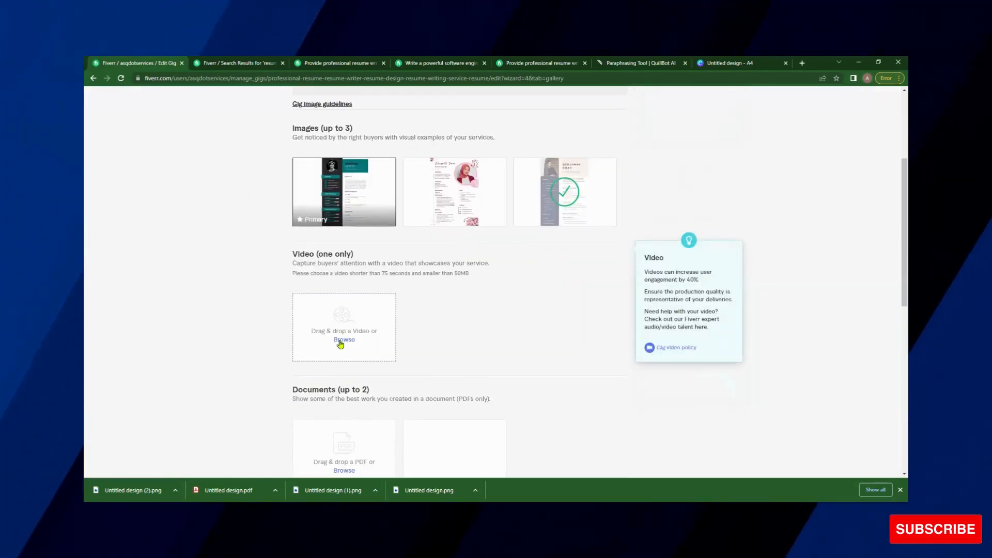
scroll(386, 355, "down", 3)
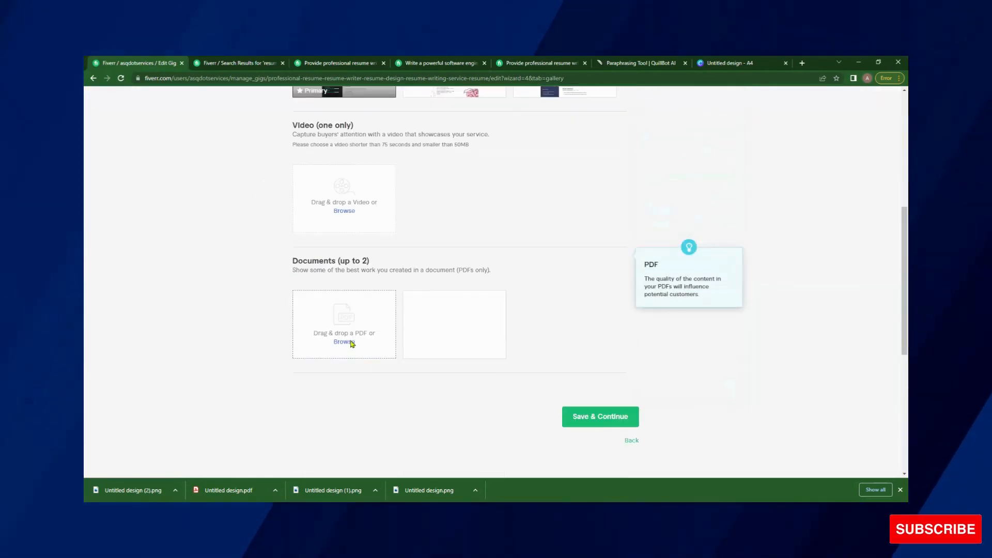
left_click(343, 343)
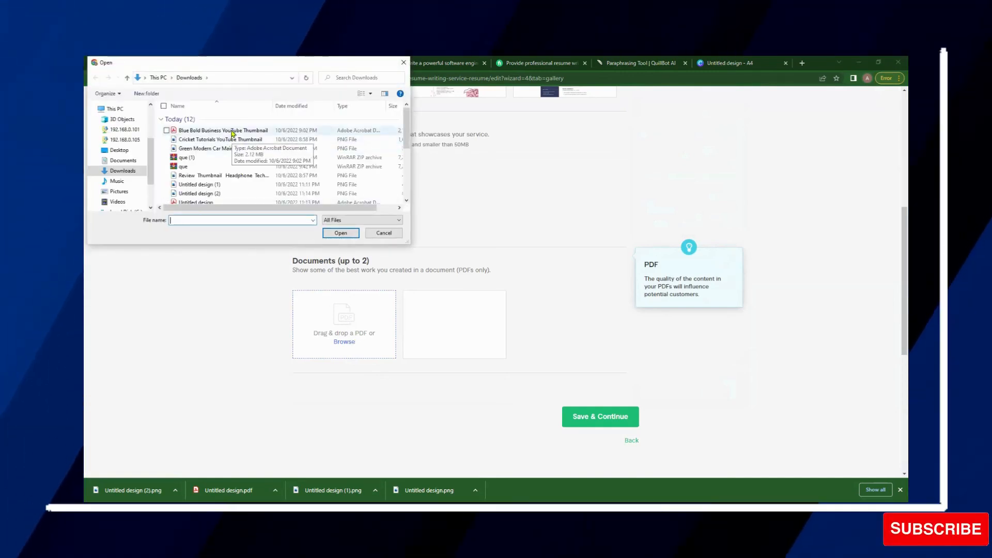
scroll(214, 184, "down", 1)
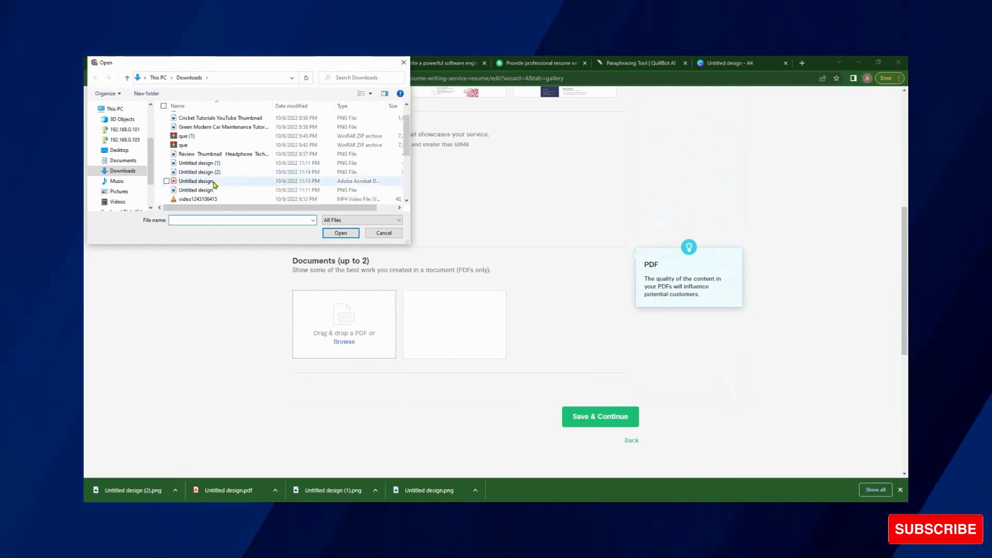
double_click(195, 182)
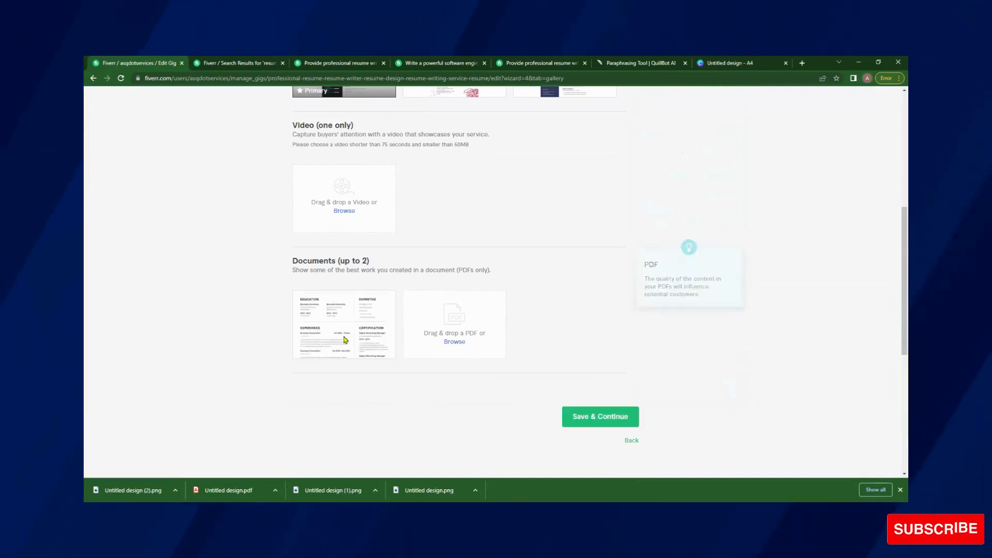
left_click(623, 419)
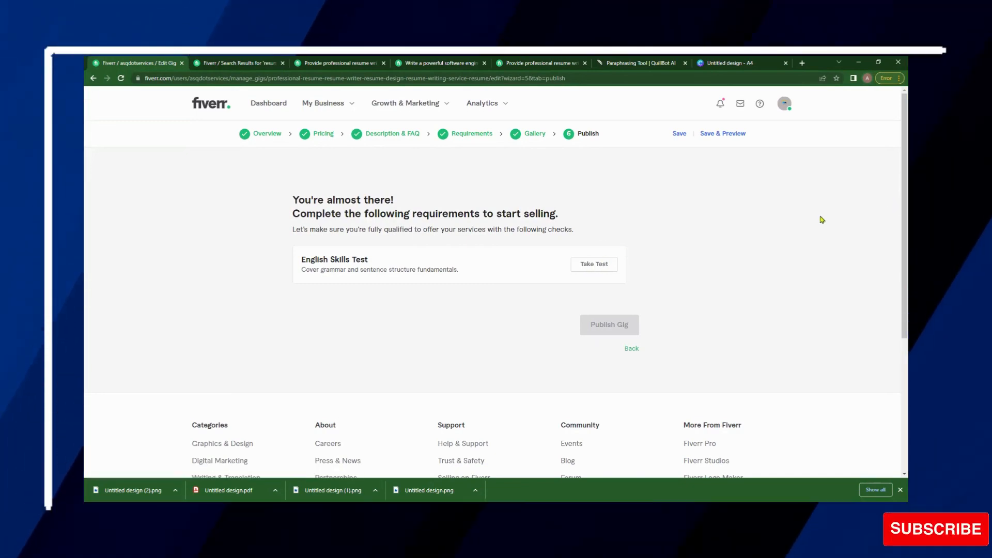
Step: Open the English Skills Test required for publishing the gig and review its syllabus, duration, questions and instructions
left_click(594, 264)
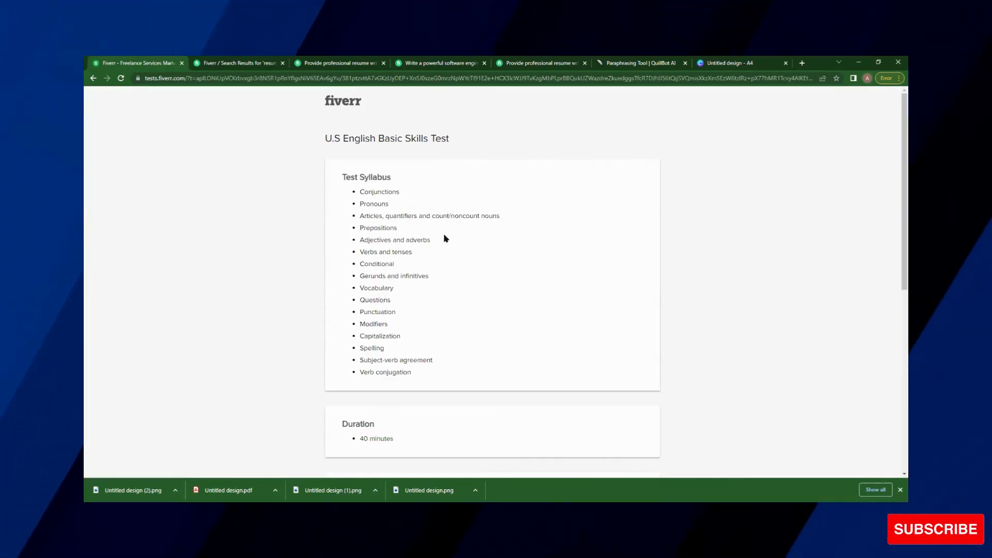
scroll(448, 238, "down", 4)
scroll(424, 191, "up", 3)
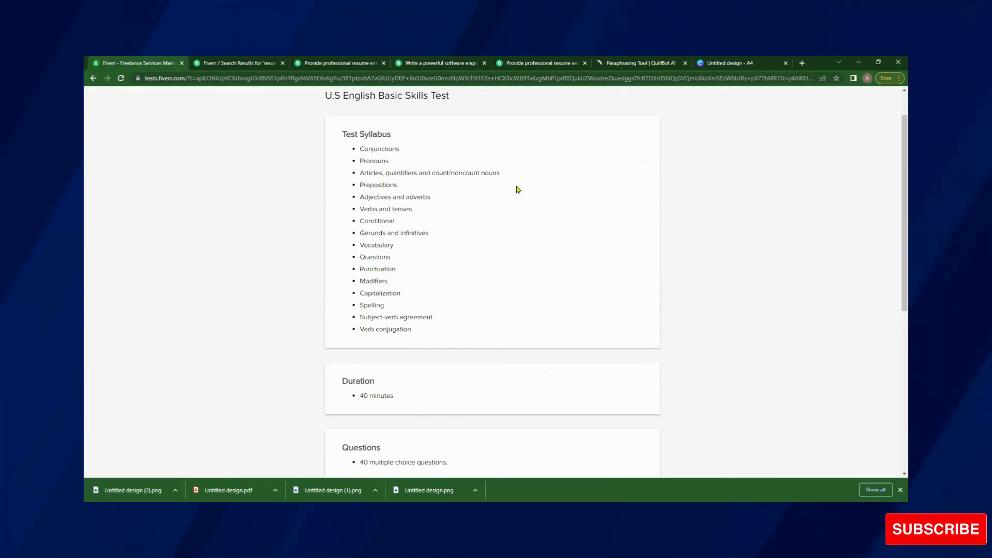
scroll(538, 281, "down", 1)
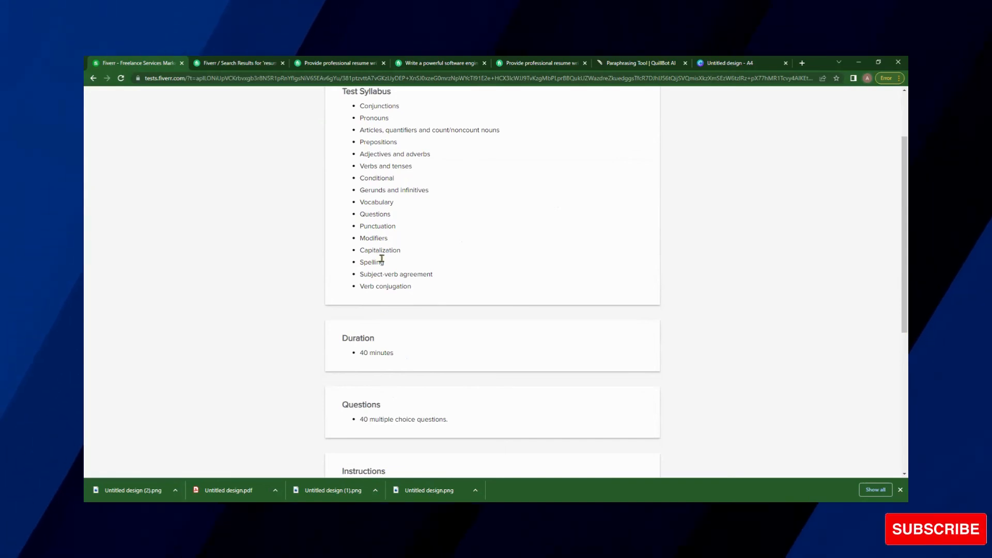
scroll(501, 281, "down", 2)
scroll(410, 275, "down", 2)
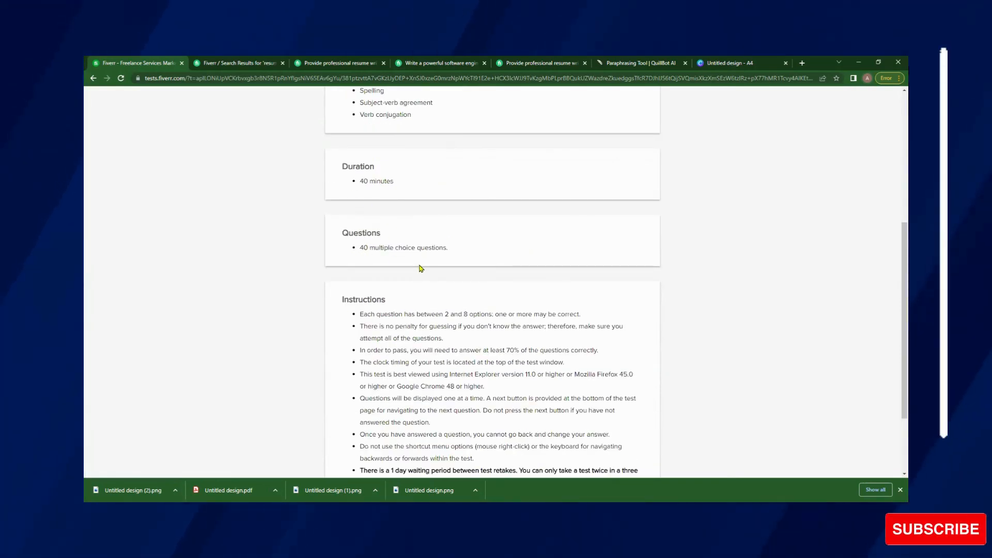
scroll(492, 257, "down", 2)
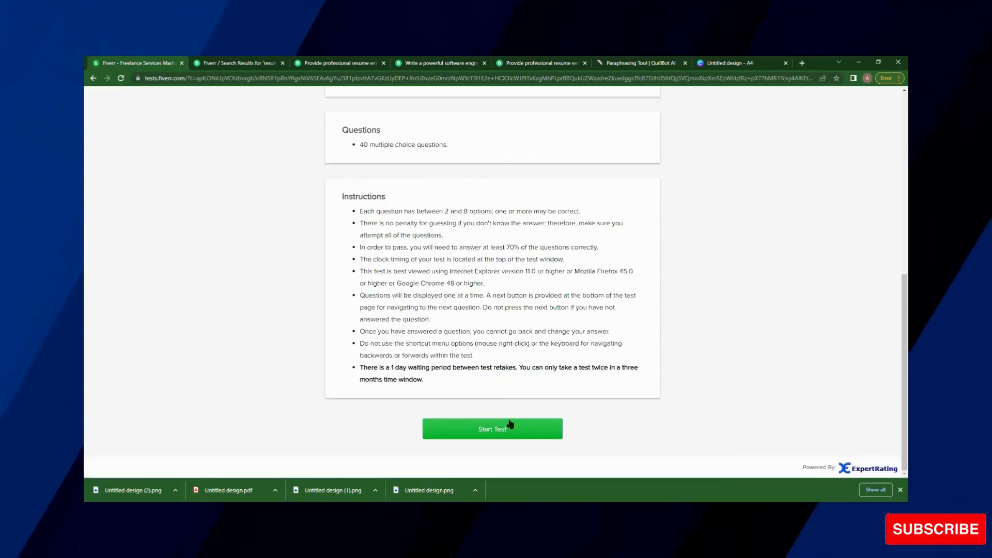